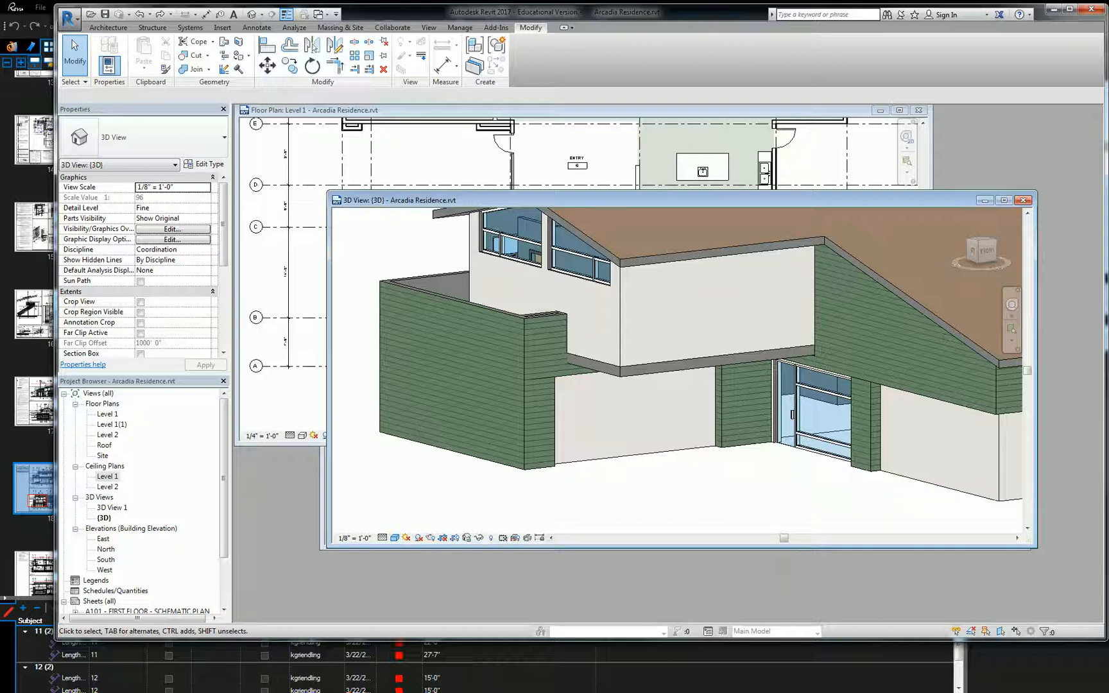
- Switch to Bluebeam Revu to examine the elevation around the garage door on page 18, and return to Revit
{"action": "key", "text": "alt+Tab"}
{"action": "left_click_drag", "start_coordinate": [547, 338], "coordinate": [517, 336]}
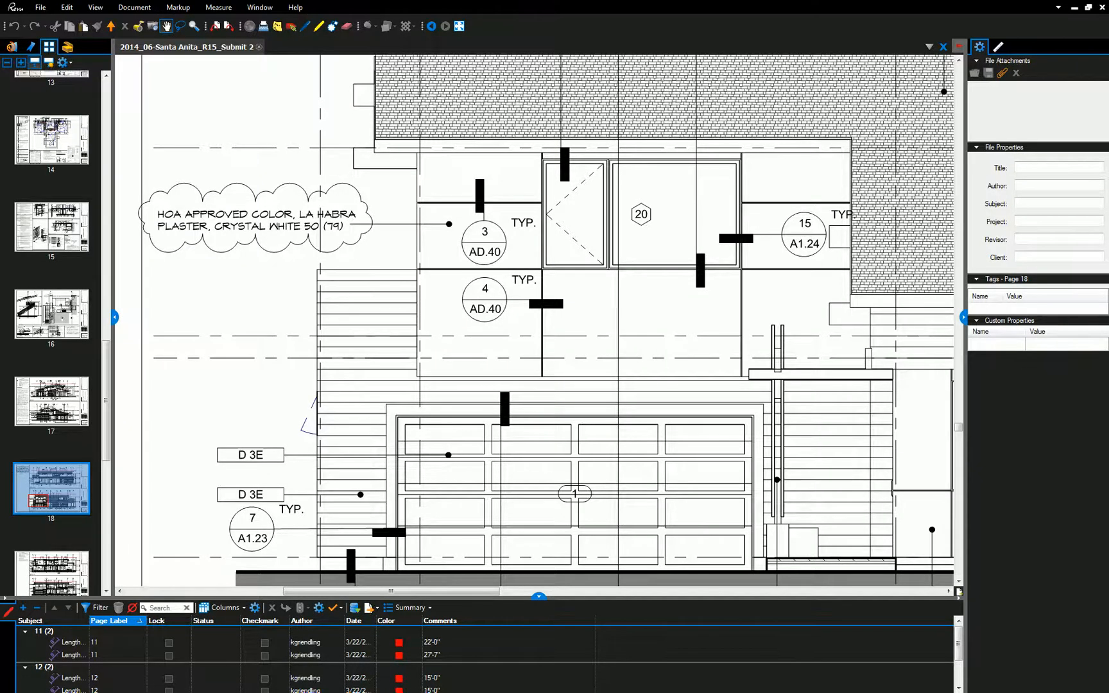
{"action": "key", "text": "alt+Tab"}
- Set the base offset of the two upper-level exterior plaster walls above the garage to -2' in the 3D view
{"action": "scroll", "coordinate": [710, 333], "scroll_direction": "up", "scroll_amount": 1}
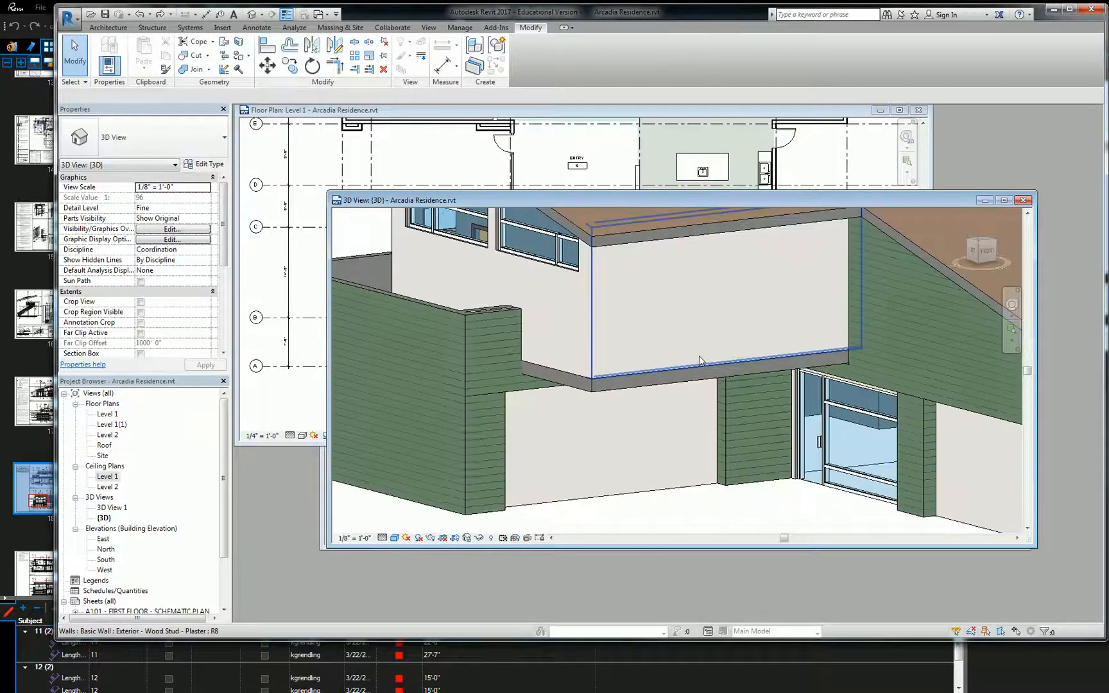
{"action": "left_click", "coordinate": [699, 361]}
{"action": "left_click", "coordinate": [565, 358], "text": "ctrl"}
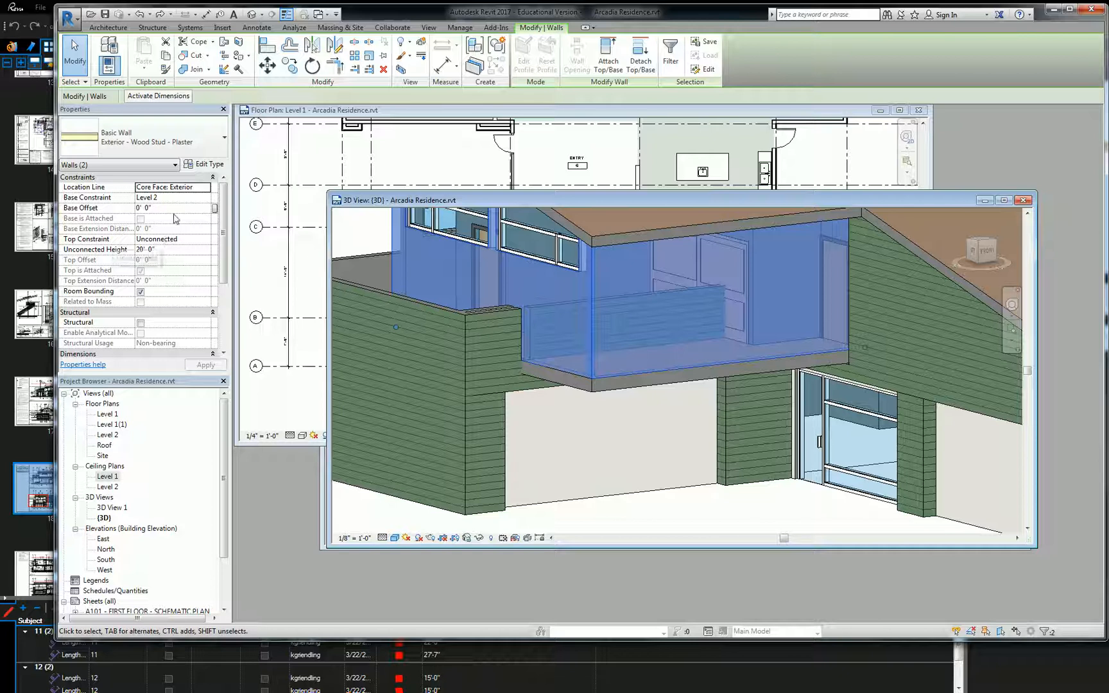
{"action": "middle_click_drag", "start_coordinate": [487, 388], "coordinate": [592, 328], "text": "shift"}
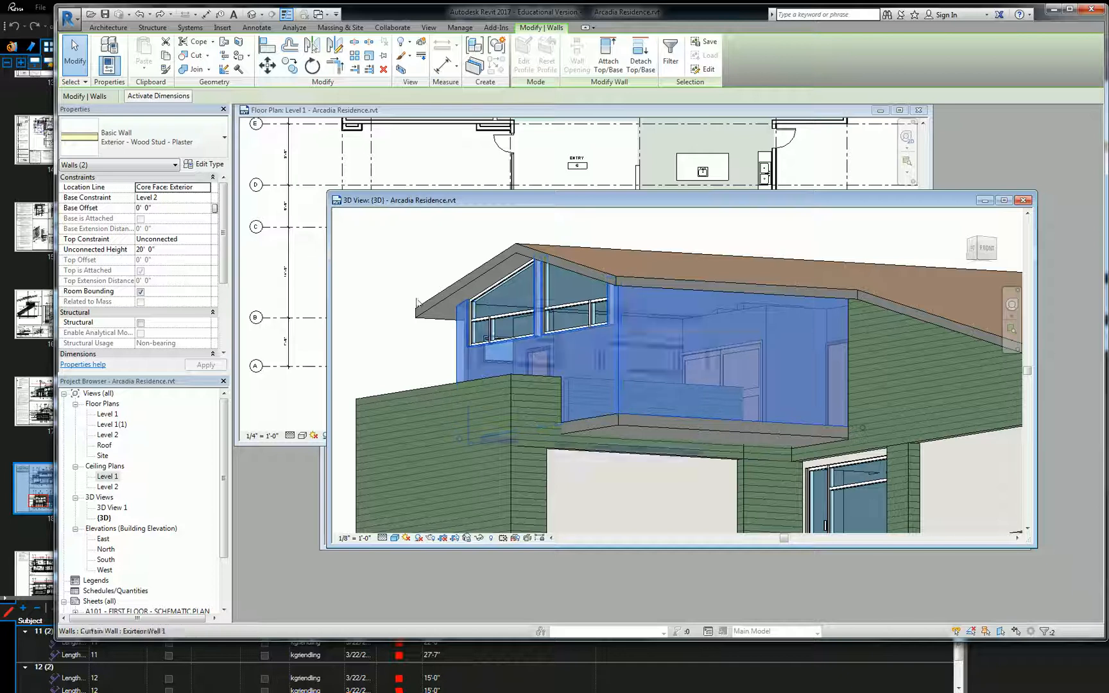
{"action": "left_click", "coordinate": [186, 207]}
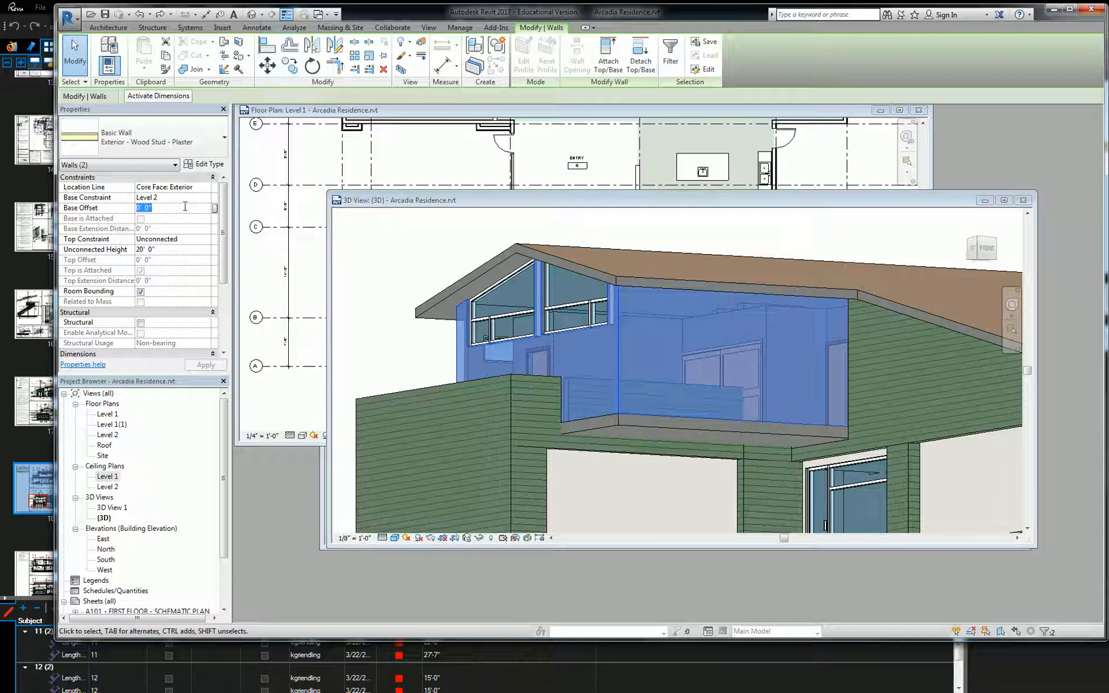
{"action": "type", "text": "-2"}
{"action": "mouse_move", "coordinate": [691, 329]}
{"action": "middle_mouse_down", "text": "shift"}
{"action": "mouse_move", "coordinate": [596, 340]}
{"action": "mouse_move", "coordinate": [726, 335]}
{"action": "mouse_move", "coordinate": [760, 365]}
{"action": "mouse_move", "coordinate": [695, 306]}
{"action": "middle_mouse_up", "text": "shift"}
{"action": "key", "text": "Escape"}
{"action": "scroll", "coordinate": [707, 376], "scroll_direction": "up", "scroll_amount": 2}
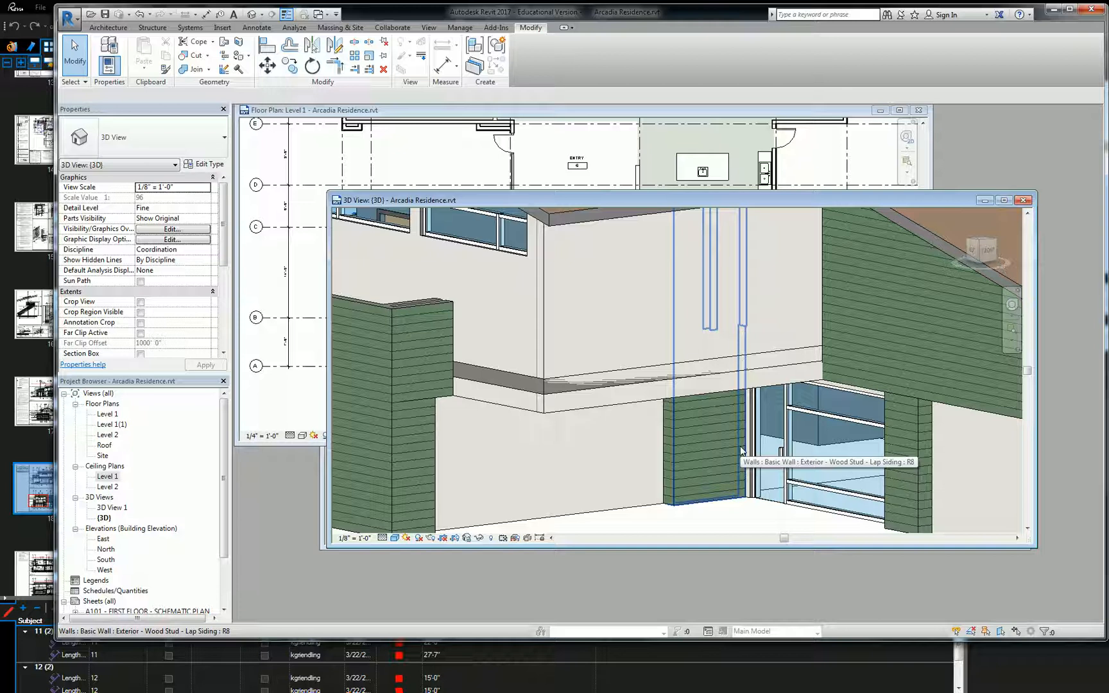
- Draw a short building section crossing the garage's front wall at grid E in the Level 1 floor plan
{"action": "left_click", "coordinate": [409, 136]}
{"action": "scroll", "coordinate": [410, 136], "scroll_direction": "down", "scroll_amount": 3}
{"action": "middle_click_drag", "start_coordinate": [427, 170], "coordinate": [485, 276]}
{"action": "scroll", "coordinate": [442, 213], "scroll_direction": "up", "scroll_amount": 4}
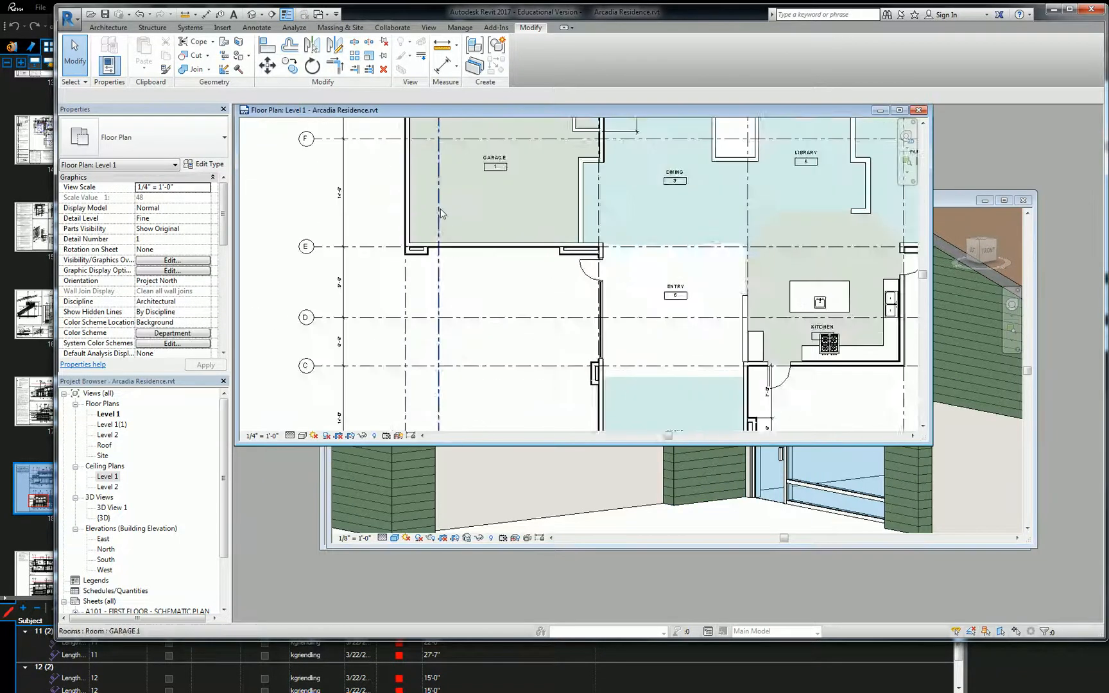
{"action": "scroll", "coordinate": [441, 213], "scroll_direction": "up", "scroll_amount": 1}
{"action": "middle_click_drag", "start_coordinate": [442, 213], "coordinate": [516, 353]}
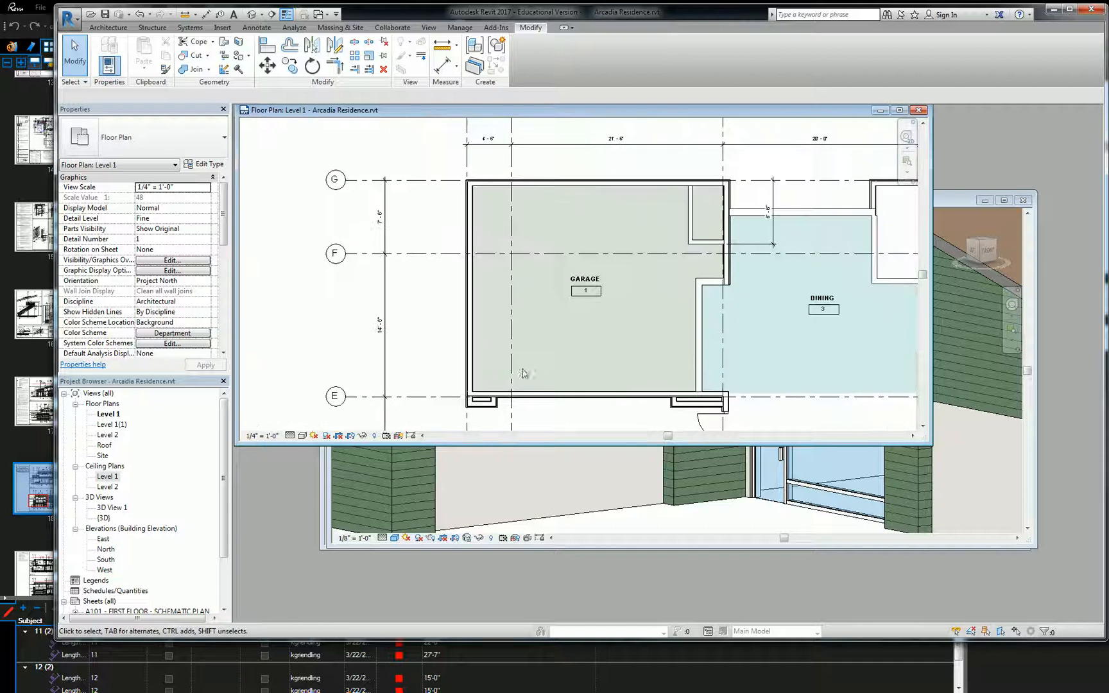
{"action": "left_click", "coordinate": [426, 29]}
{"action": "left_click", "coordinate": [475, 55]}
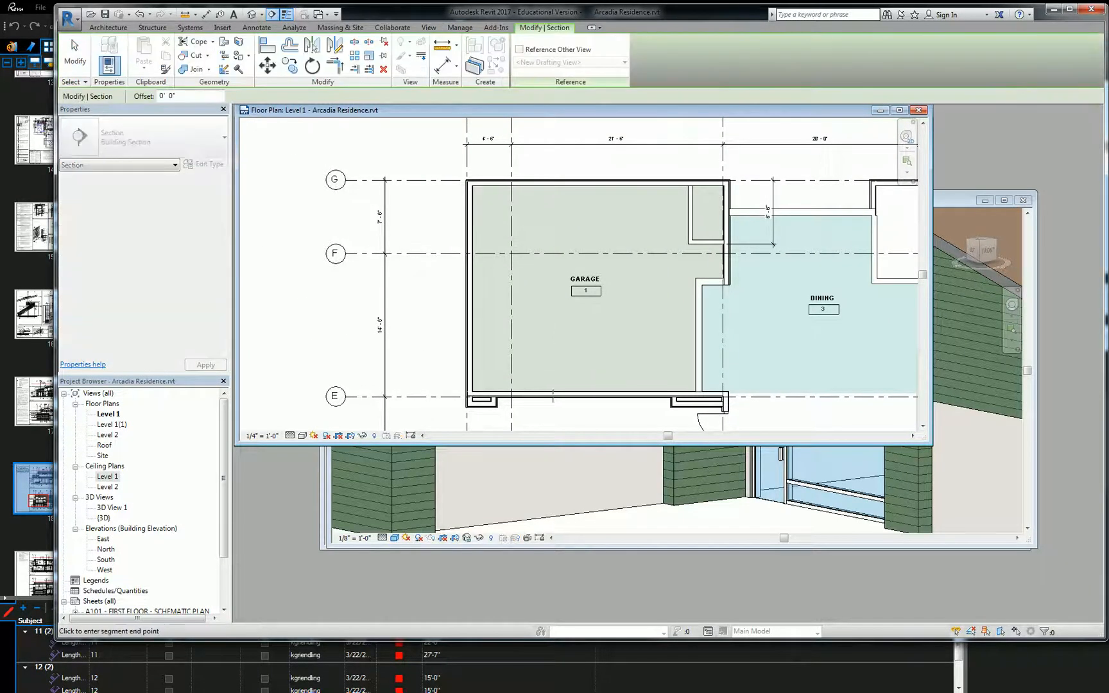
{"action": "left_click", "coordinate": [551, 367]}
{"action": "middle_click_drag", "start_coordinate": [566, 406], "coordinate": [570, 336]}
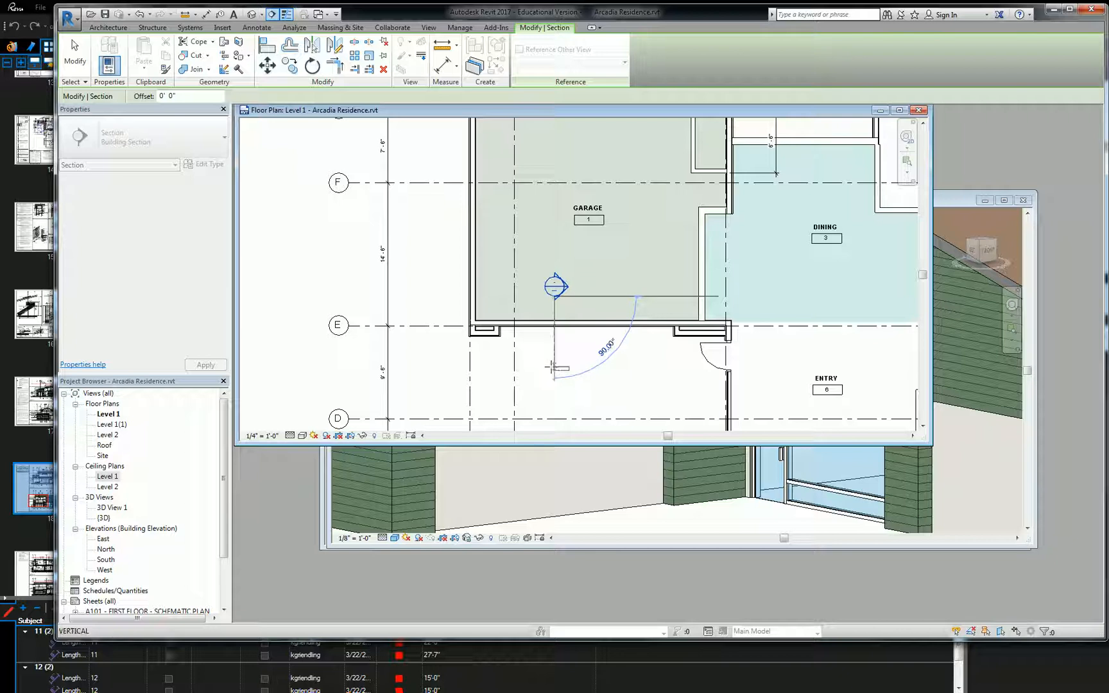
{"action": "left_click", "coordinate": [551, 367]}
{"action": "key", "text": "Escape"}
- Open the new section's view, maximize it and set its detail level to Fine
{"action": "right_click", "coordinate": [554, 346]}
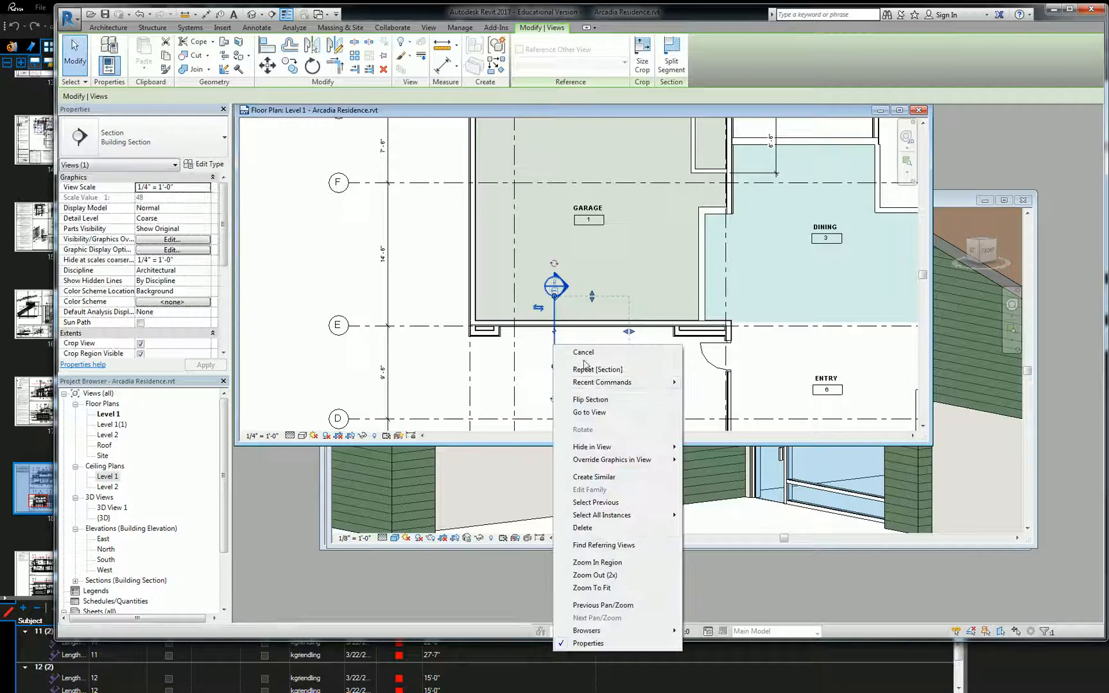
{"action": "left_click", "coordinate": [590, 413]}
{"action": "double_click", "coordinate": [659, 223]}
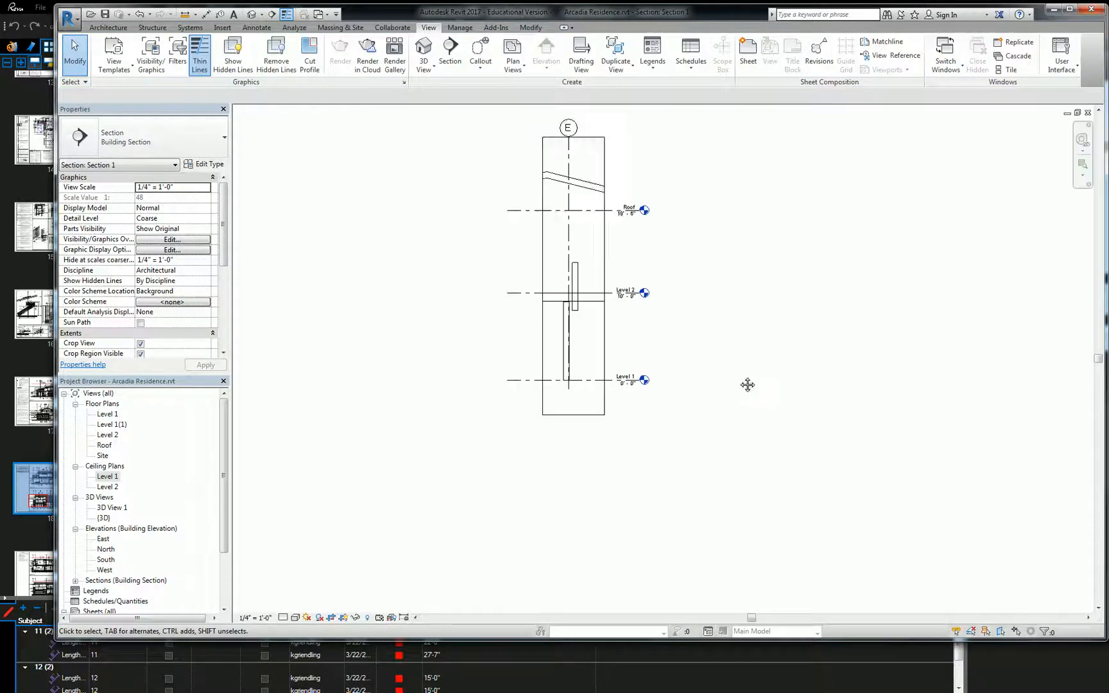
{"action": "middle_click_drag", "start_coordinate": [748, 384], "coordinate": [692, 368]}
{"action": "left_click", "coordinate": [283, 617]}
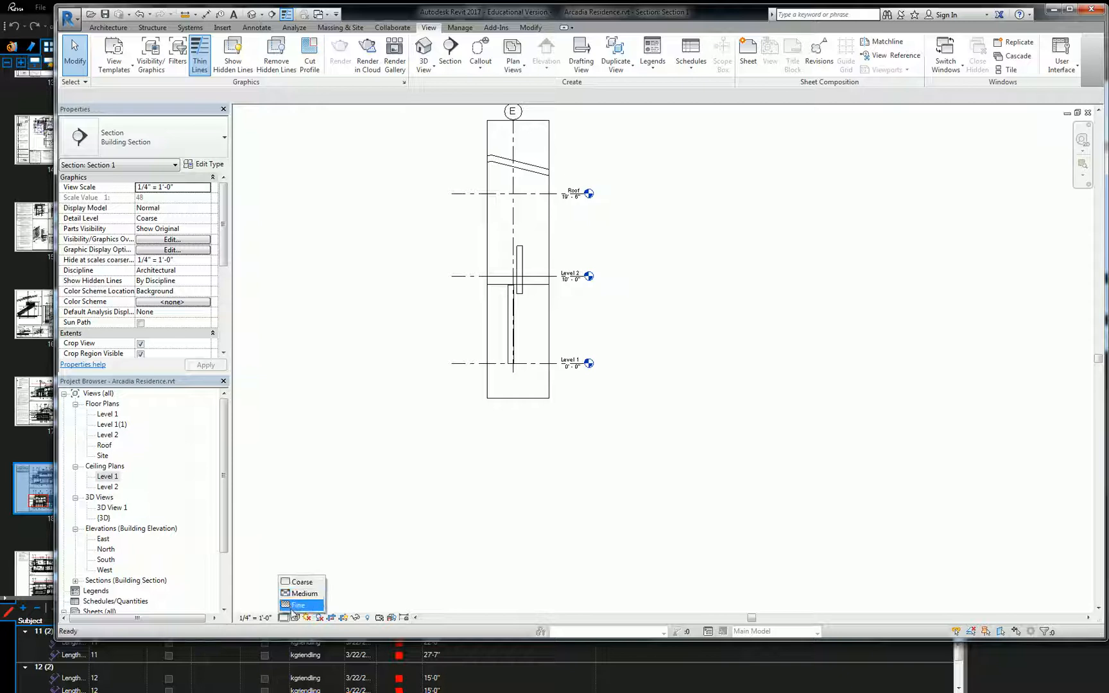
{"action": "left_click", "coordinate": [295, 605]}
{"action": "scroll", "coordinate": [565, 270], "scroll_direction": "up", "scroll_amount": 4}
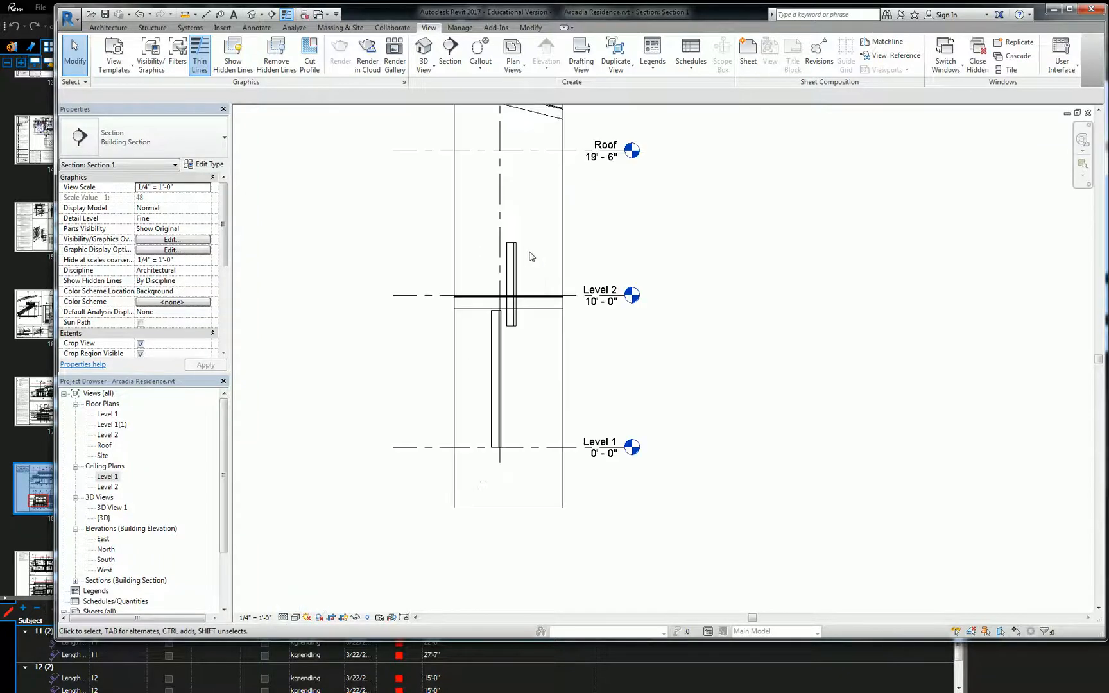
- Widen the section's crop region to include the upper wall at grid D
{"action": "left_click", "coordinate": [575, 270]}
{"action": "scroll", "coordinate": [577, 267], "scroll_direction": "down", "scroll_amount": 2}
{"action": "middle_click_drag", "start_coordinate": [577, 267], "coordinate": [581, 358]}
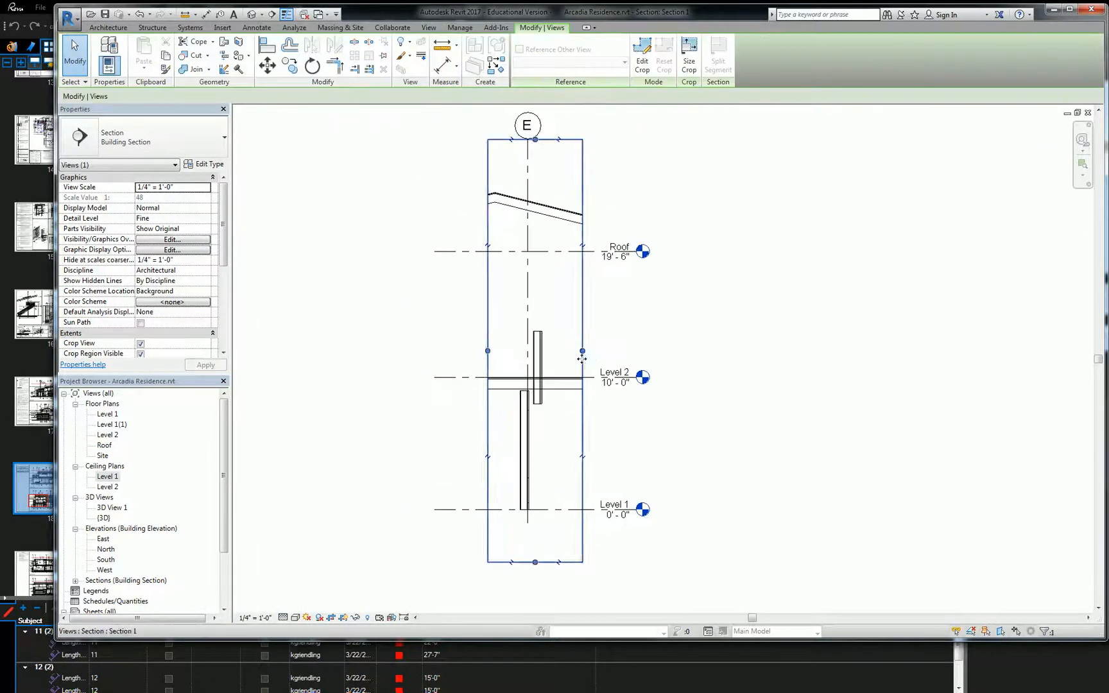
{"action": "left_click_drag", "start_coordinate": [582, 351], "coordinate": [690, 354]}
- Try to align grid D with the upper plaster wall's exterior face
{"action": "scroll", "coordinate": [664, 411], "scroll_direction": "up", "scroll_amount": 5}
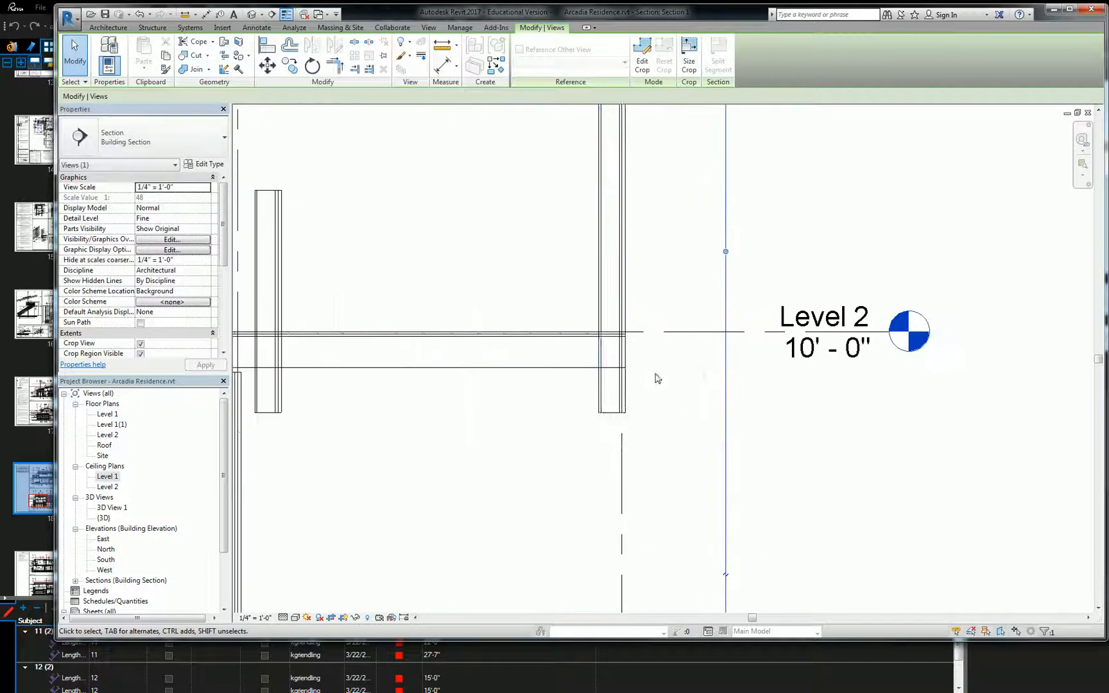
{"action": "left_click", "coordinate": [615, 398]}
{"action": "scroll", "coordinate": [627, 363], "scroll_direction": "up", "scroll_amount": 4}
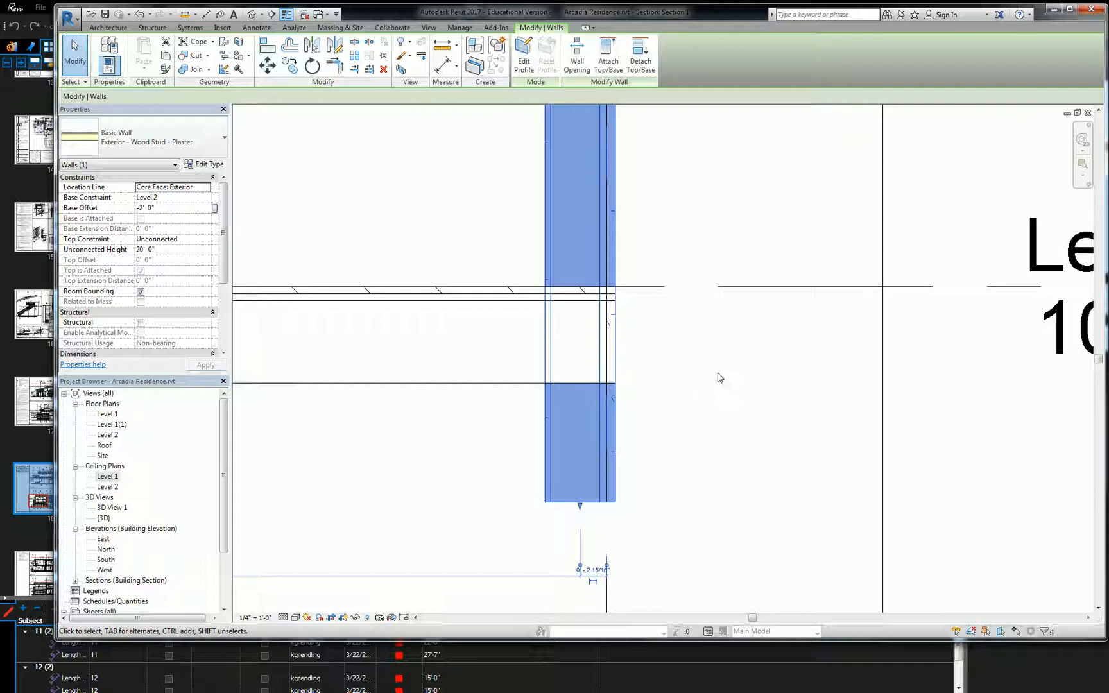
{"action": "key", "text": "a"}
{"action": "key", "text": "l"}
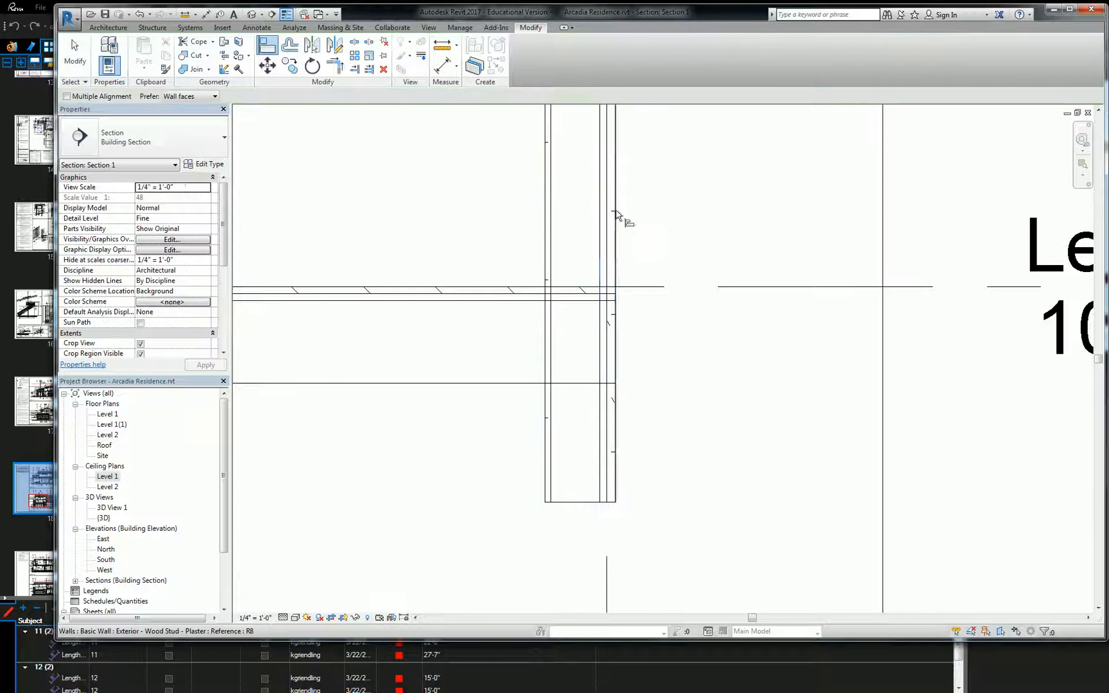
{"action": "left_click", "coordinate": [616, 324]}
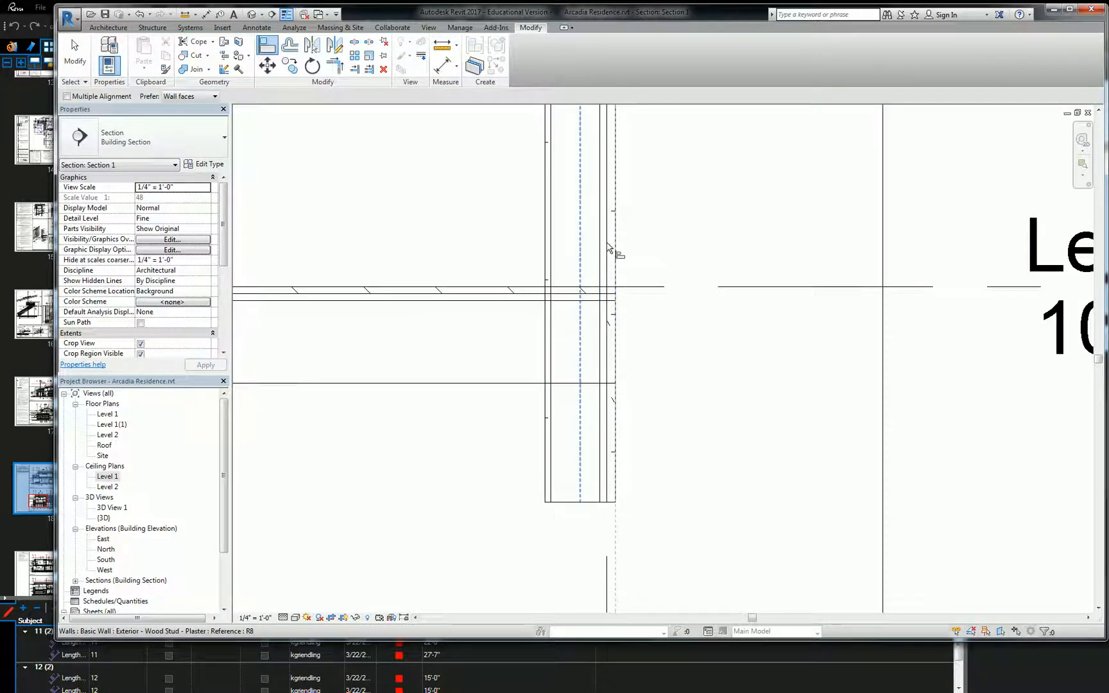
{"action": "left_click", "coordinate": [608, 243]}
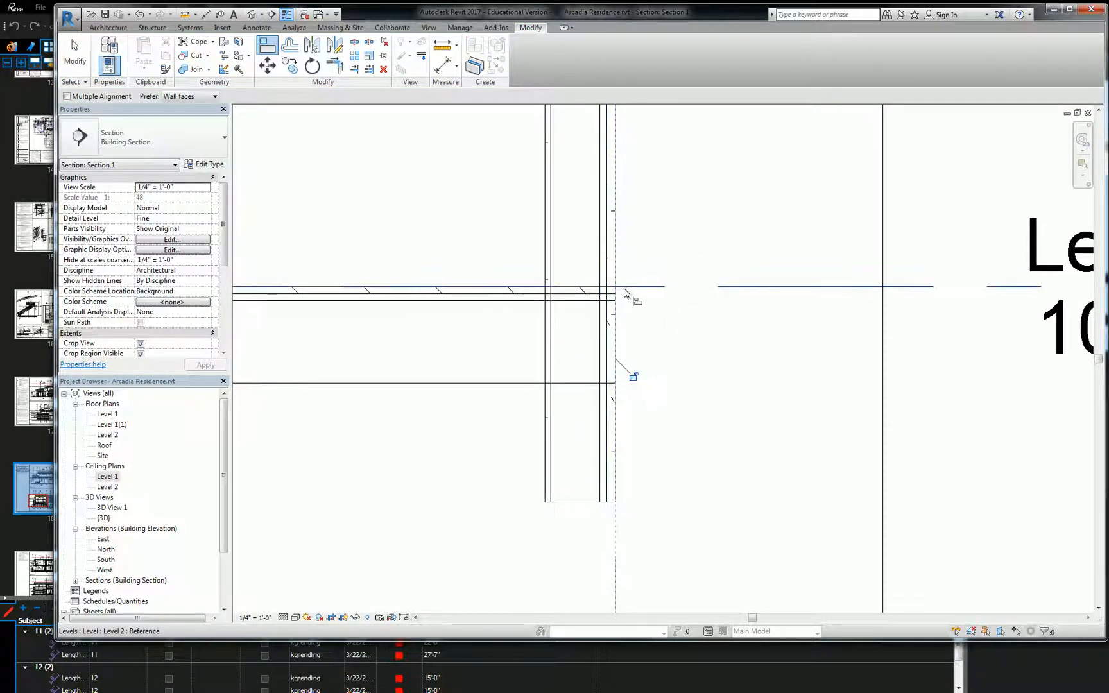
{"action": "key", "text": "Escape"}
{"action": "key", "text": "Escape"}
- Try to move the upper plaster wall outward from its core face to the floor's edge
{"action": "left_click", "coordinate": [602, 409]}
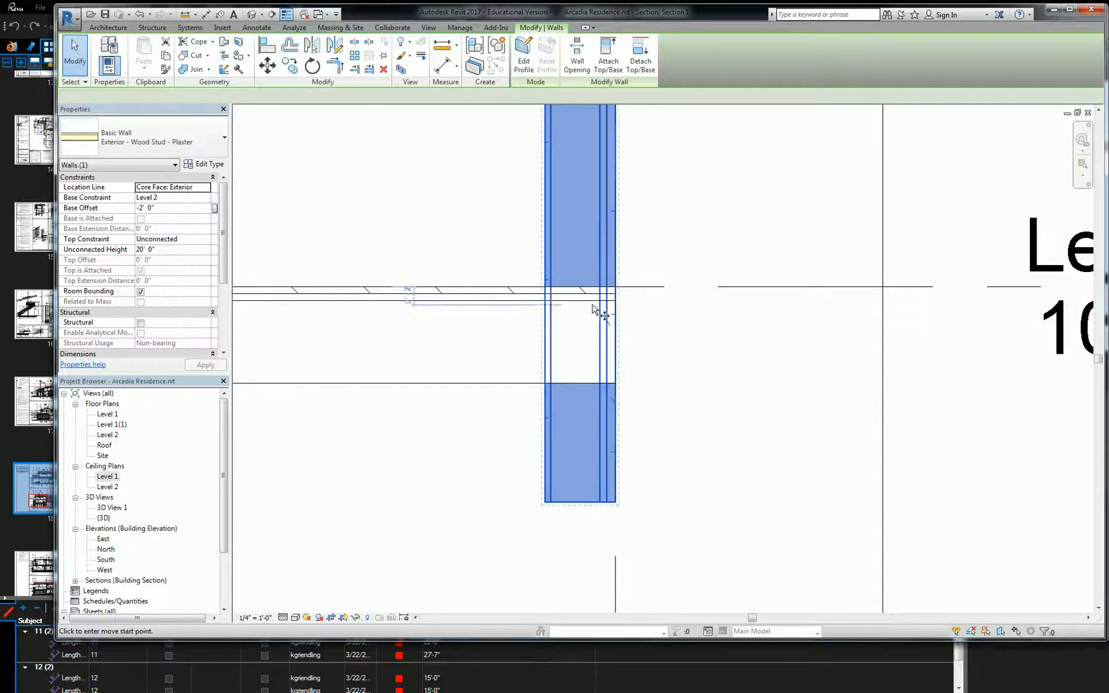
{"action": "left_click_drag", "start_coordinate": [598, 309], "coordinate": [597, 307]}
{"action": "scroll", "coordinate": [606, 288], "scroll_direction": "up", "scroll_amount": 1}
{"action": "left_click", "coordinate": [607, 288]}
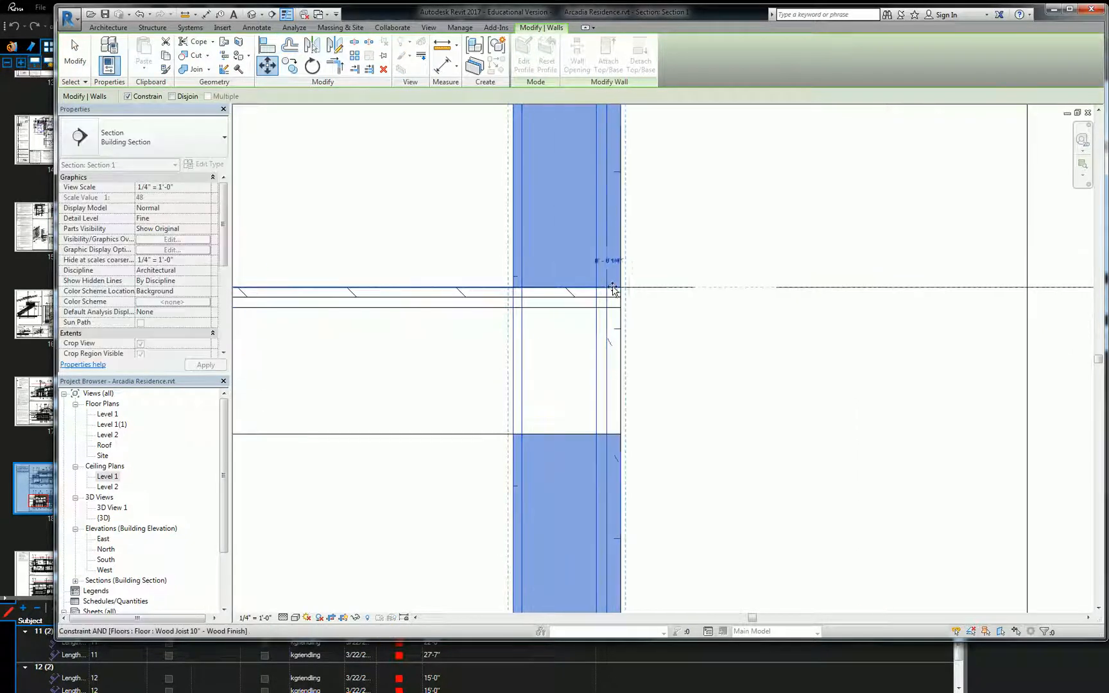
{"action": "left_click", "coordinate": [620, 288]}
{"action": "scroll", "coordinate": [646, 324], "scroll_direction": "down", "scroll_amount": 3}
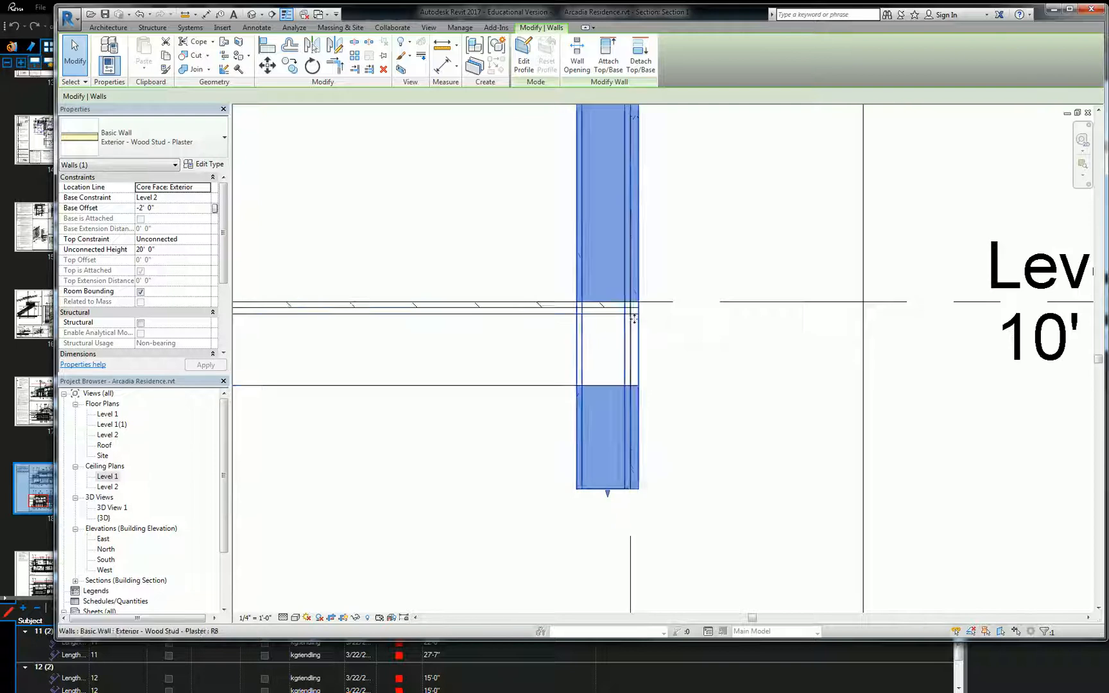
{"action": "left_click", "coordinate": [532, 314]}
{"action": "left_click", "coordinate": [675, 329]}
{"action": "scroll", "coordinate": [677, 330], "scroll_direction": "up", "scroll_amount": 1}
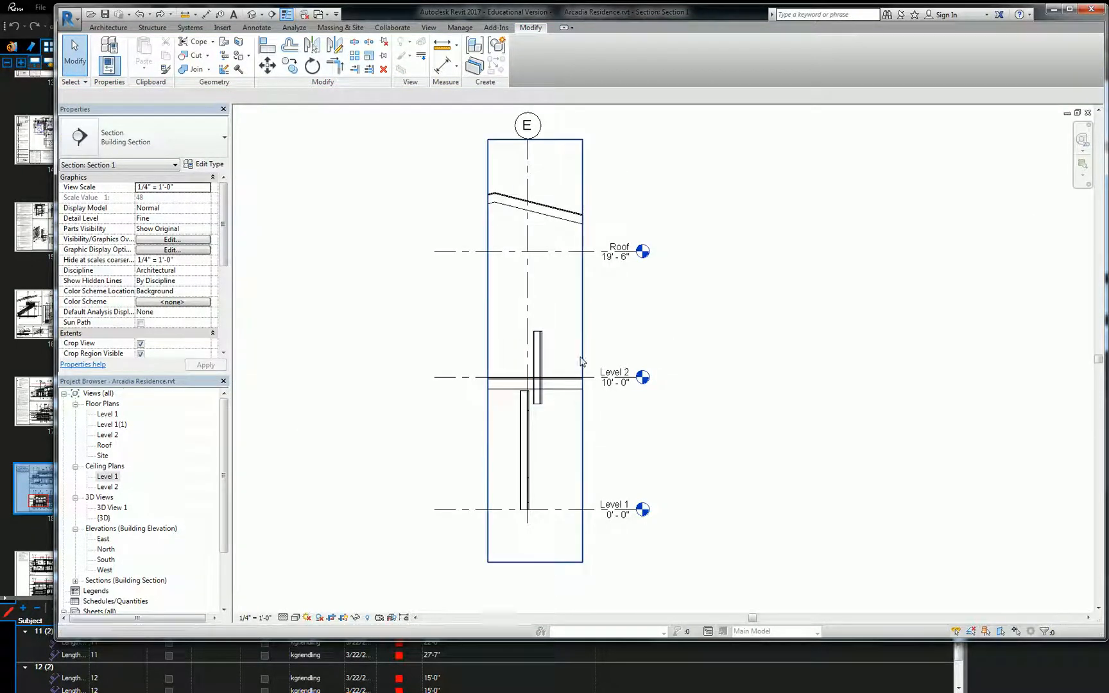
- Extend the section's crop region past grid D and raise the upper plaster wall's base to about 8 inches above Level 2
{"action": "left_click", "coordinate": [583, 336]}
{"action": "left_click_drag", "start_coordinate": [582, 351], "coordinate": [706, 353]}
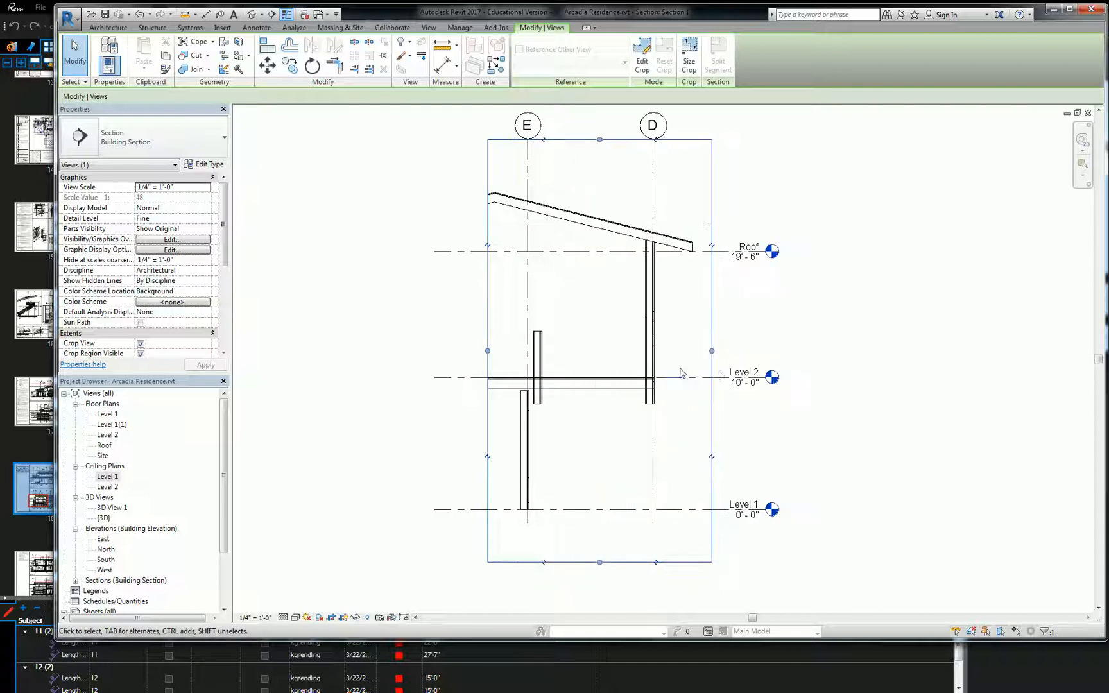
{"action": "left_click", "coordinate": [648, 366]}
{"action": "scroll", "coordinate": [648, 403], "scroll_direction": "up", "scroll_amount": 4}
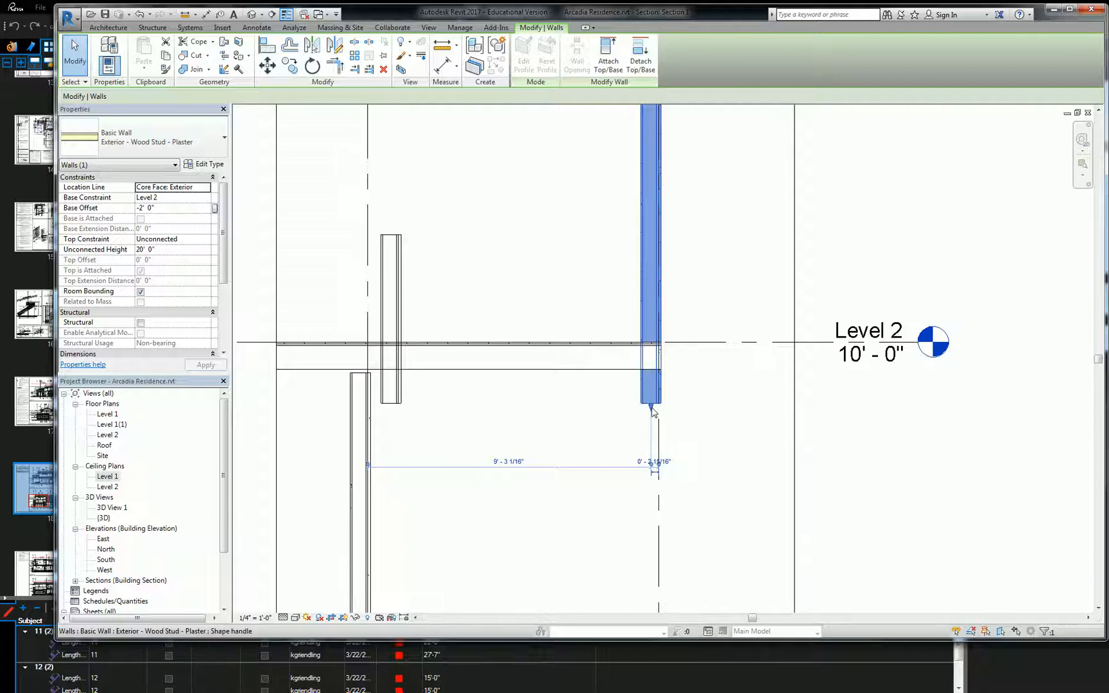
{"action": "left_click_drag", "start_coordinate": [652, 410], "coordinate": [653, 320]}
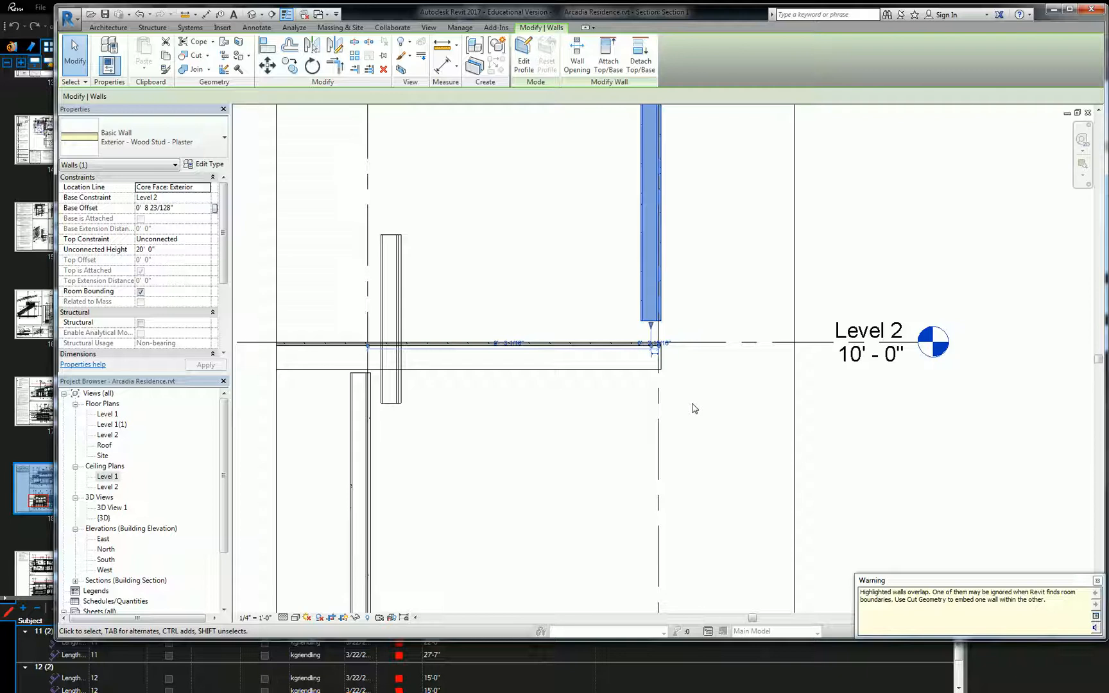
{"action": "left_click", "coordinate": [693, 408]}
- Select the Level 2 floor in the section and open its boundary for editing in the Level 2 floor plan
{"action": "scroll", "coordinate": [636, 321], "scroll_direction": "up", "scroll_amount": 3}
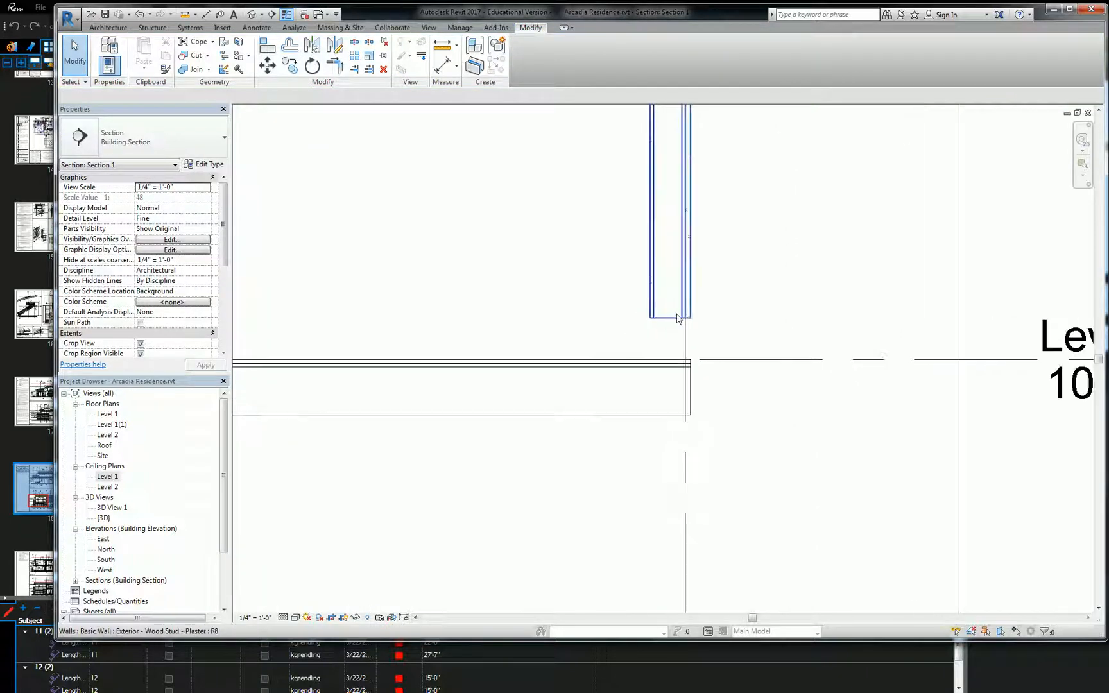
{"action": "middle_click_drag", "start_coordinate": [694, 315], "coordinate": [646, 323]}
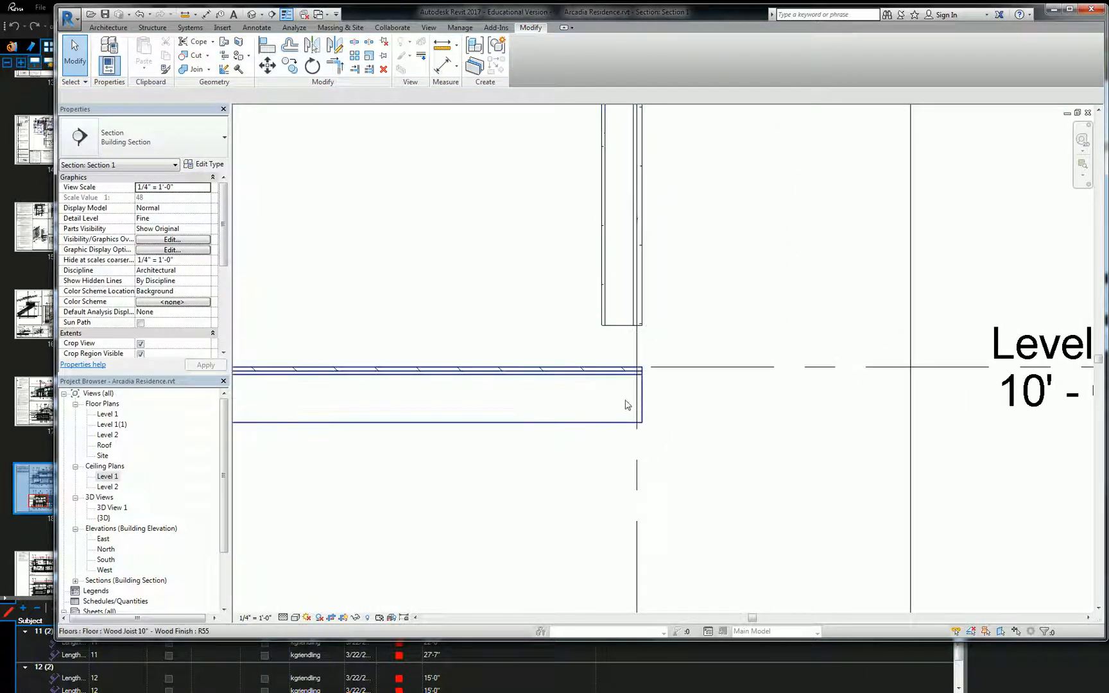
{"action": "scroll", "coordinate": [627, 405], "scroll_direction": "down", "scroll_amount": 2}
{"action": "left_click", "coordinate": [620, 404]}
{"action": "scroll", "coordinate": [613, 394], "scroll_direction": "down", "scroll_amount": 2}
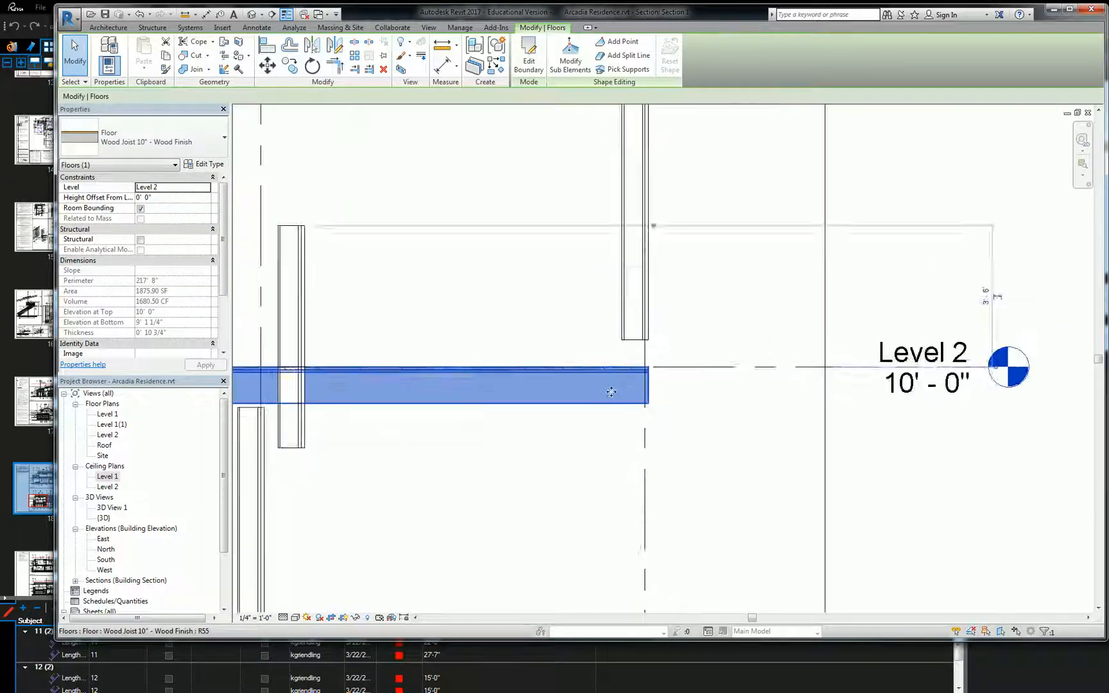
{"action": "scroll", "coordinate": [611, 391], "scroll_direction": "up", "scroll_amount": 2}
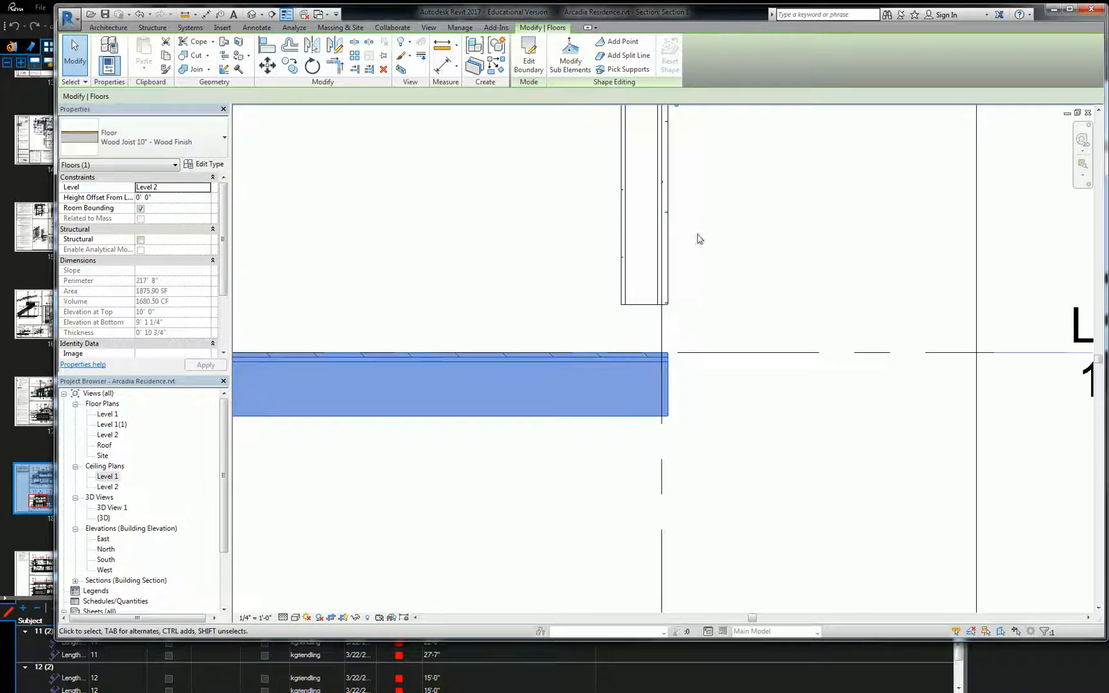
{"action": "left_click", "coordinate": [1078, 112]}
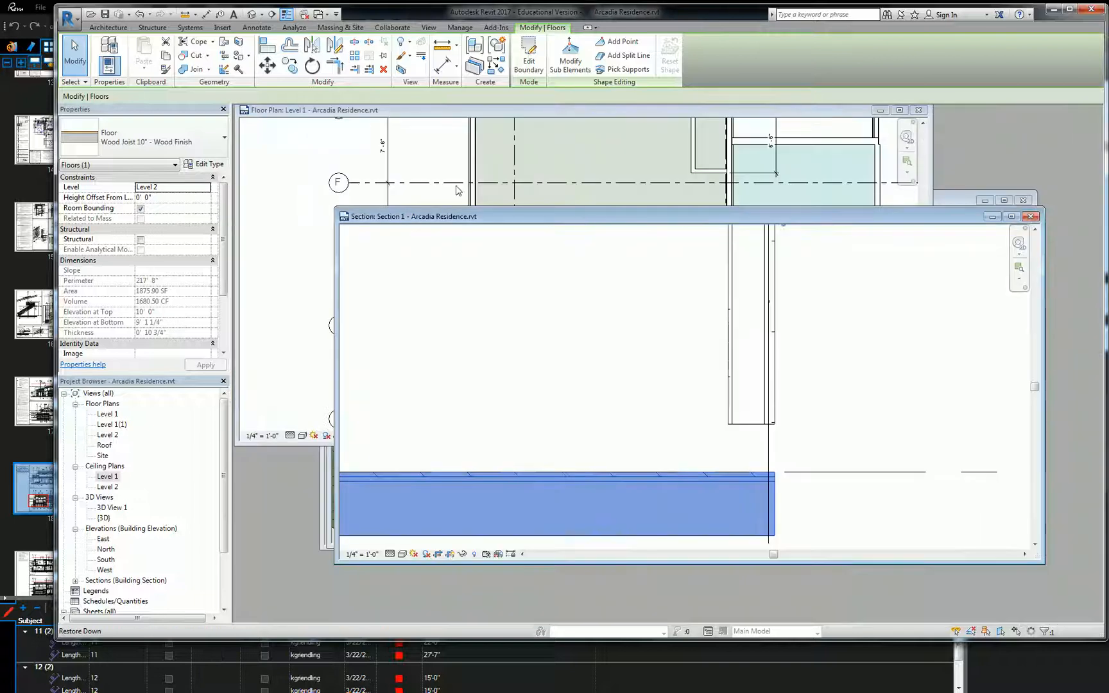
{"action": "double_click", "coordinate": [105, 435]}
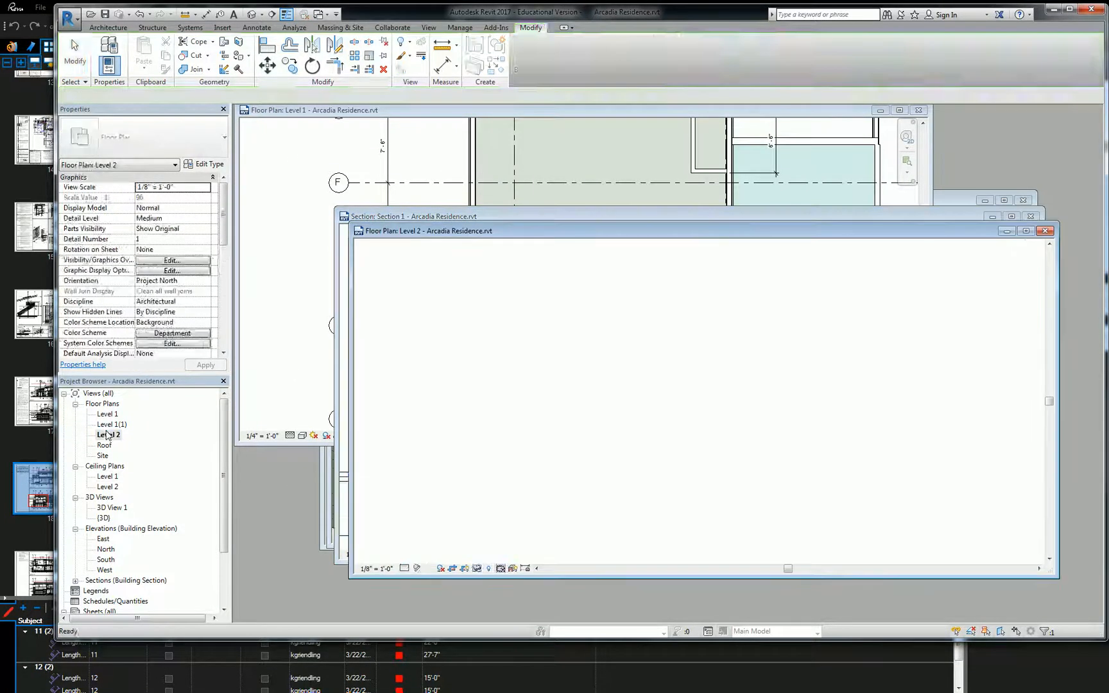
{"action": "scroll", "coordinate": [598, 410], "scroll_direction": "up", "scroll_amount": 4}
{"action": "scroll", "coordinate": [598, 410], "scroll_direction": "up", "scroll_amount": 1}
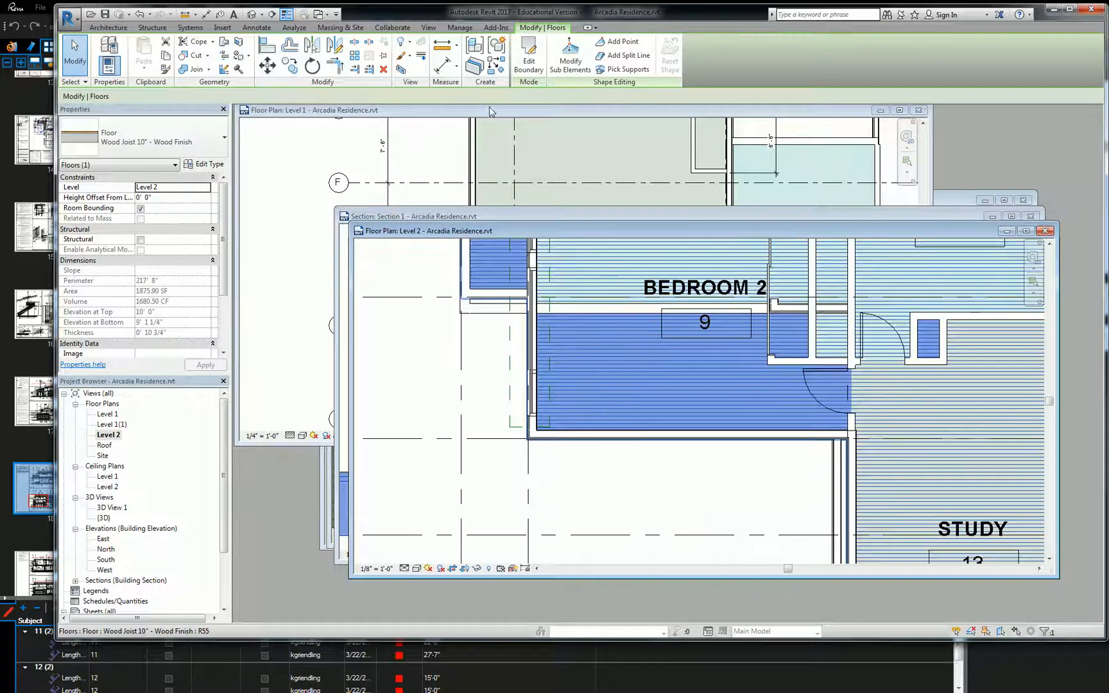
{"action": "left_click", "coordinate": [529, 58]}
{"action": "scroll", "coordinate": [557, 426], "scroll_direction": "up", "scroll_amount": 1}
{"action": "scroll", "coordinate": [603, 460], "scroll_direction": "down", "scroll_amount": 2}
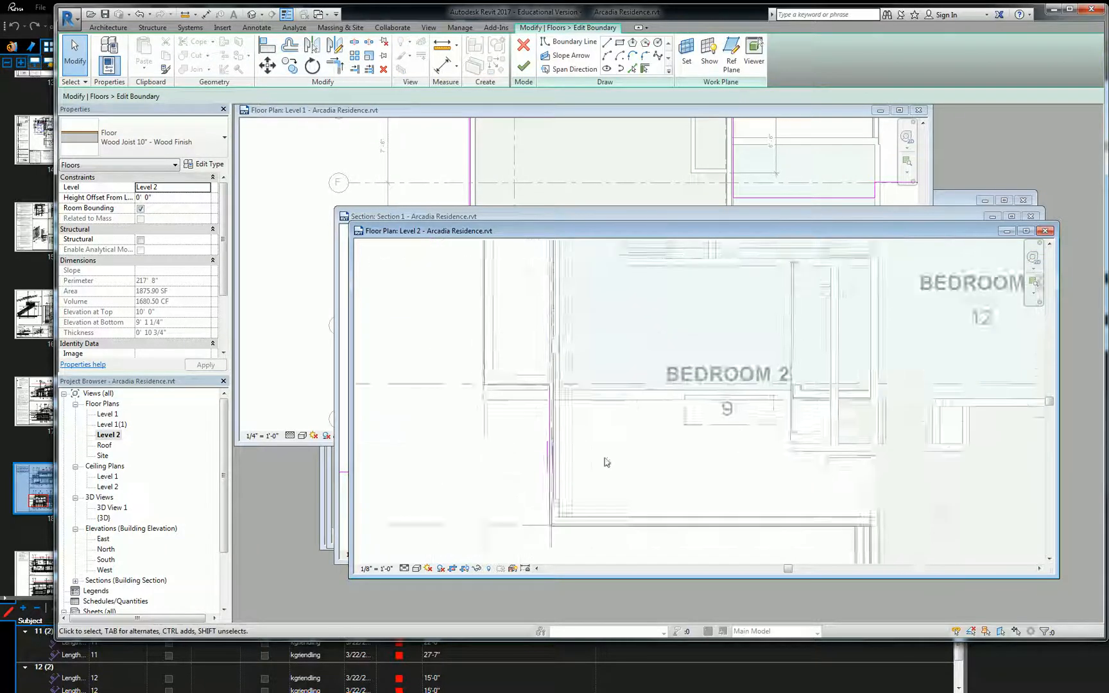
- Align the floor boundary's south and west edges around Bedroom 2 with grids D and 2
{"action": "scroll", "coordinate": [494, 376], "scroll_direction": "up", "scroll_amount": 5}
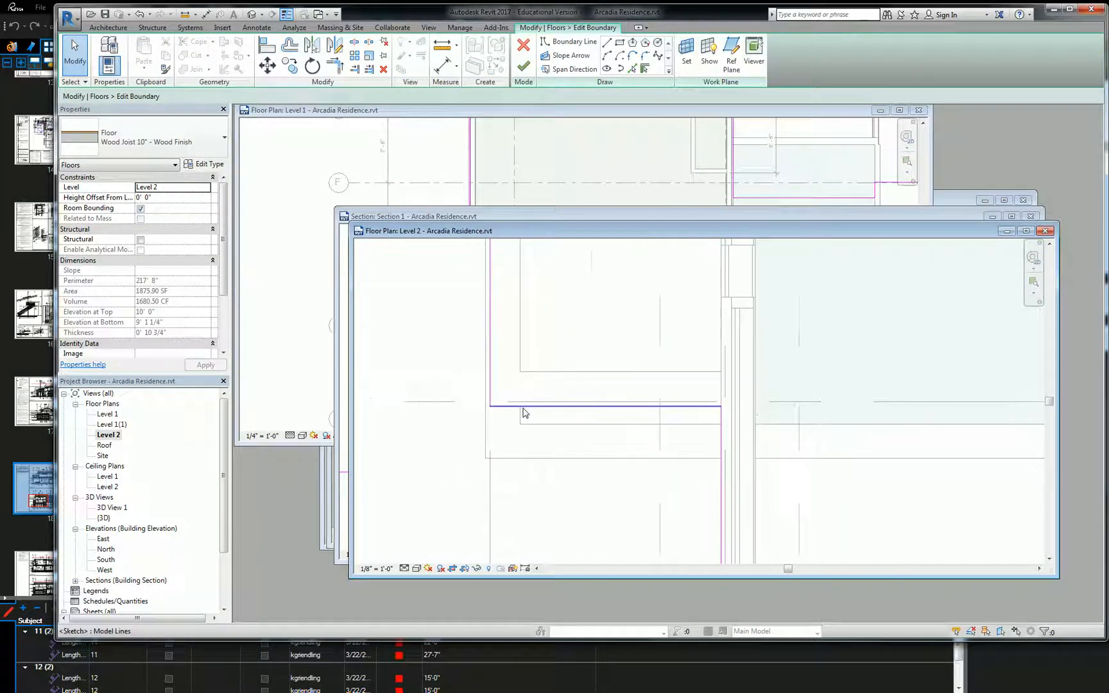
{"action": "scroll", "coordinate": [522, 413], "scroll_direction": "down", "scroll_amount": 3}
{"action": "scroll", "coordinate": [589, 441], "scroll_direction": "up", "scroll_amount": 4}
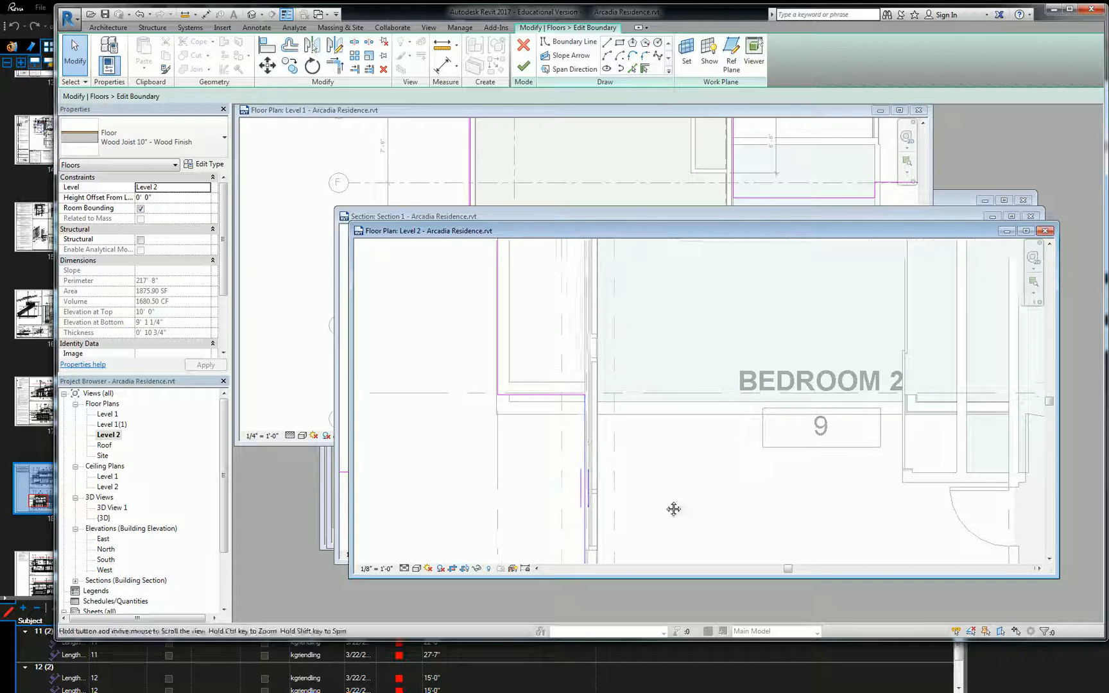
{"action": "scroll", "coordinate": [574, 396], "scroll_direction": "up", "scroll_amount": 4}
{"action": "left_click", "coordinate": [541, 387]}
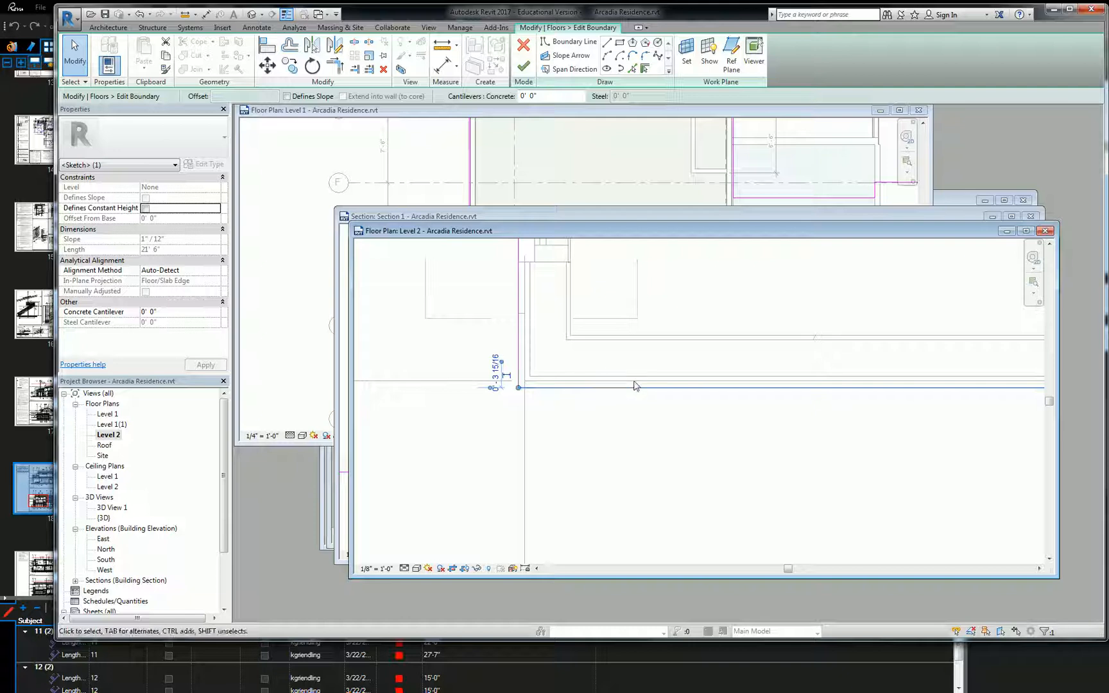
{"action": "key", "text": "a"}
{"action": "key", "text": "l"}
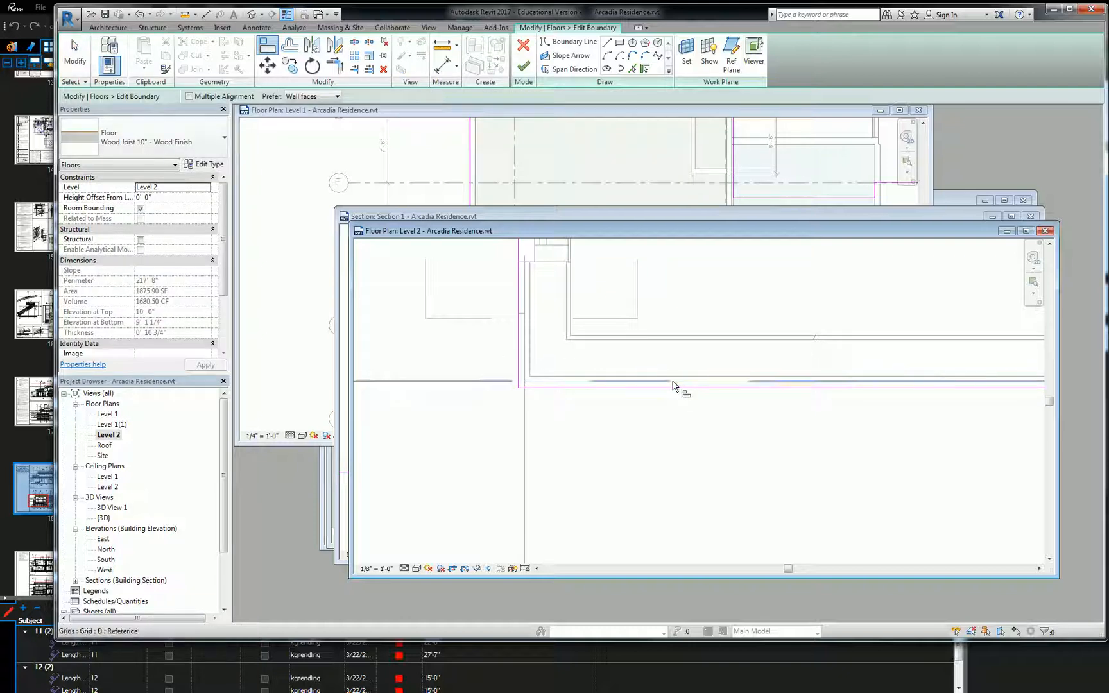
{"action": "left_click", "coordinate": [673, 383]}
{"action": "left_click", "coordinate": [681, 388]}
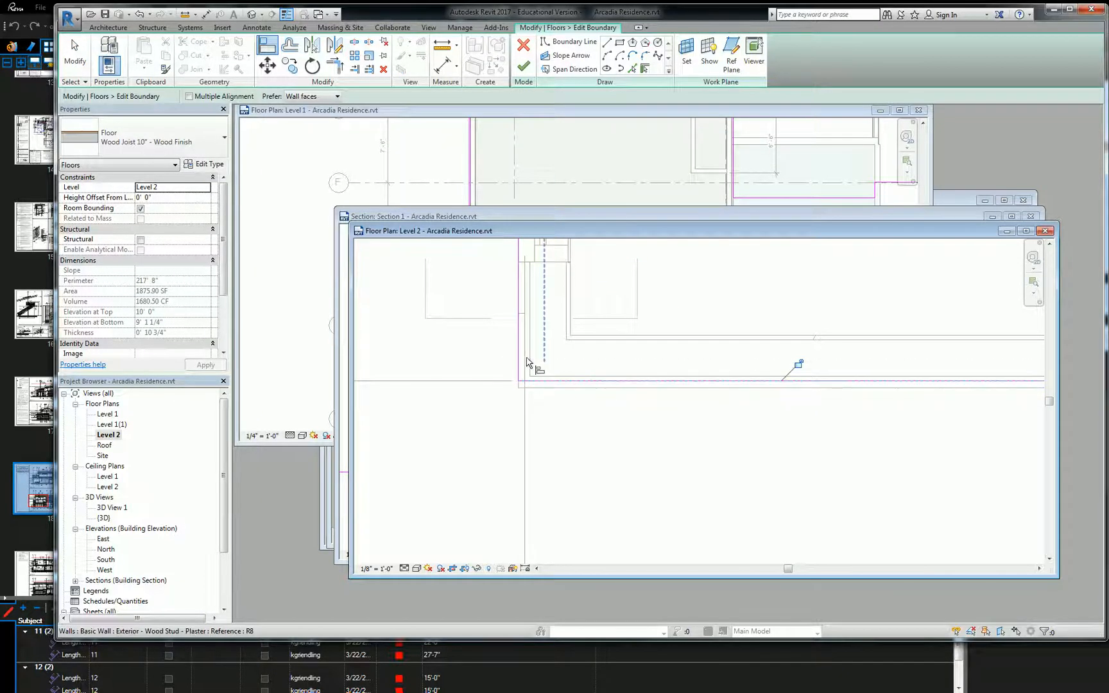
{"action": "left_click", "coordinate": [525, 359]}
{"action": "left_click", "coordinate": [519, 358]}
{"action": "scroll", "coordinate": [546, 364], "scroll_direction": "down", "scroll_amount": 2}
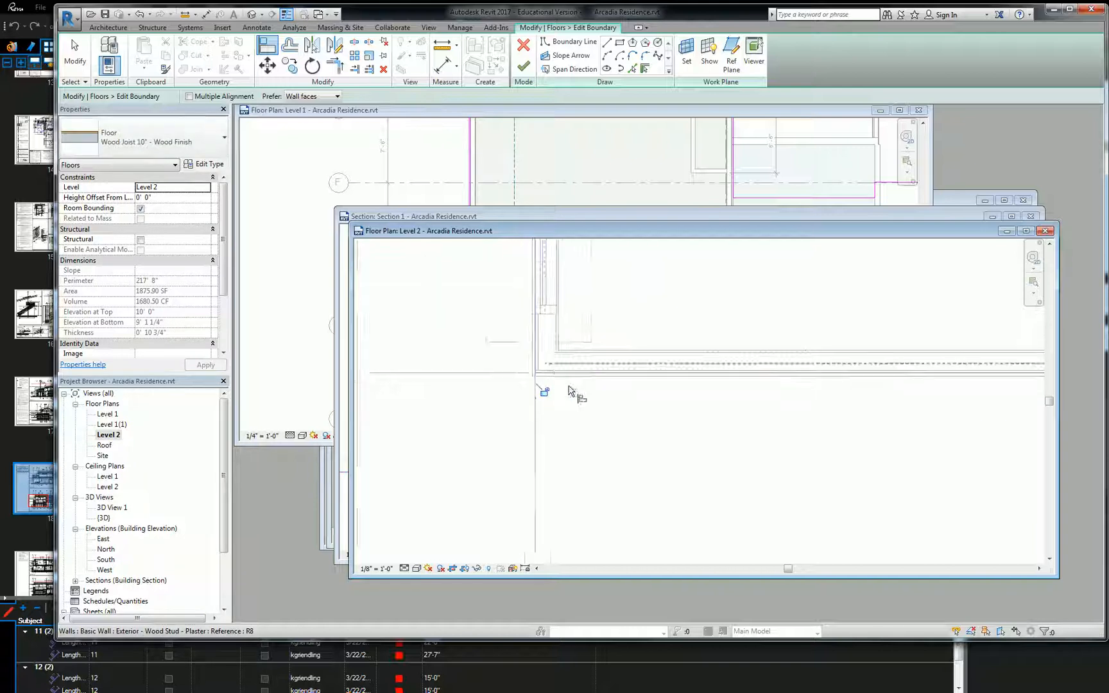
- Align the floor boundary's east edge beside the Master Bedroom with grid 5
{"action": "scroll", "coordinate": [573, 390], "scroll_direction": "down", "scroll_amount": 3}
{"action": "scroll", "coordinate": [632, 388], "scroll_direction": "down", "scroll_amount": 4}
{"action": "scroll", "coordinate": [914, 437], "scroll_direction": "up", "scroll_amount": 3}
{"action": "scroll", "coordinate": [835, 483], "scroll_direction": "down", "scroll_amount": 1}
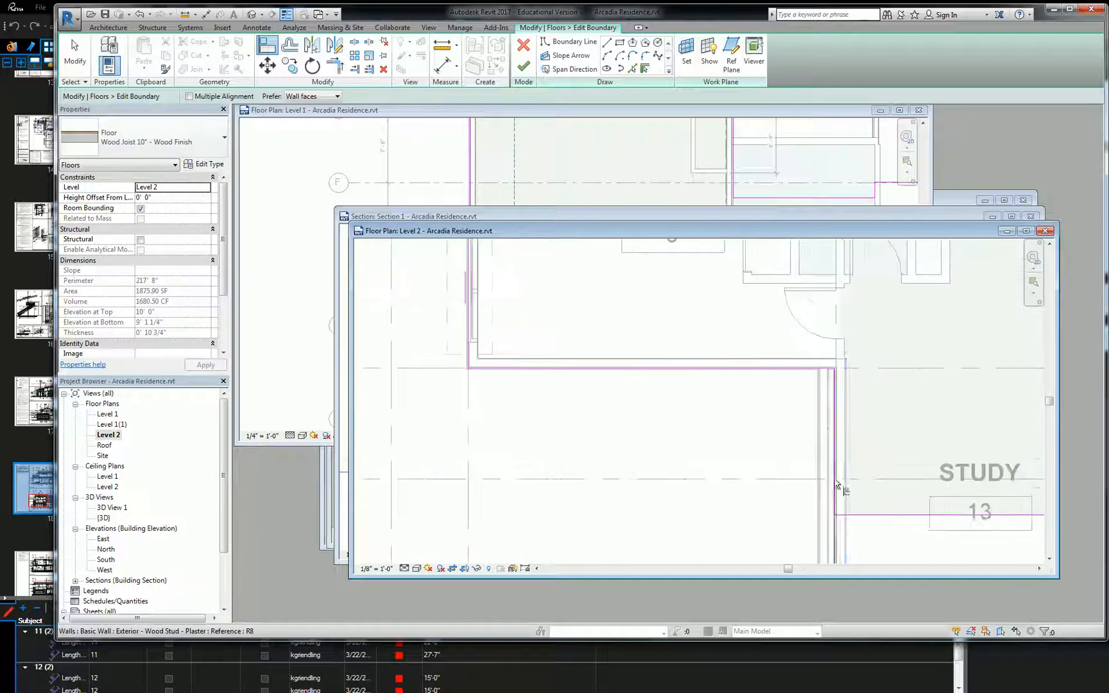
{"action": "scroll", "coordinate": [835, 484], "scroll_direction": "up", "scroll_amount": 1}
{"action": "middle_click_drag", "start_coordinate": [836, 484], "coordinate": [519, 477]}
{"action": "scroll", "coordinate": [541, 467], "scroll_direction": "down", "scroll_amount": 2}
{"action": "middle_click_drag", "start_coordinate": [945, 352], "coordinate": [598, 355]}
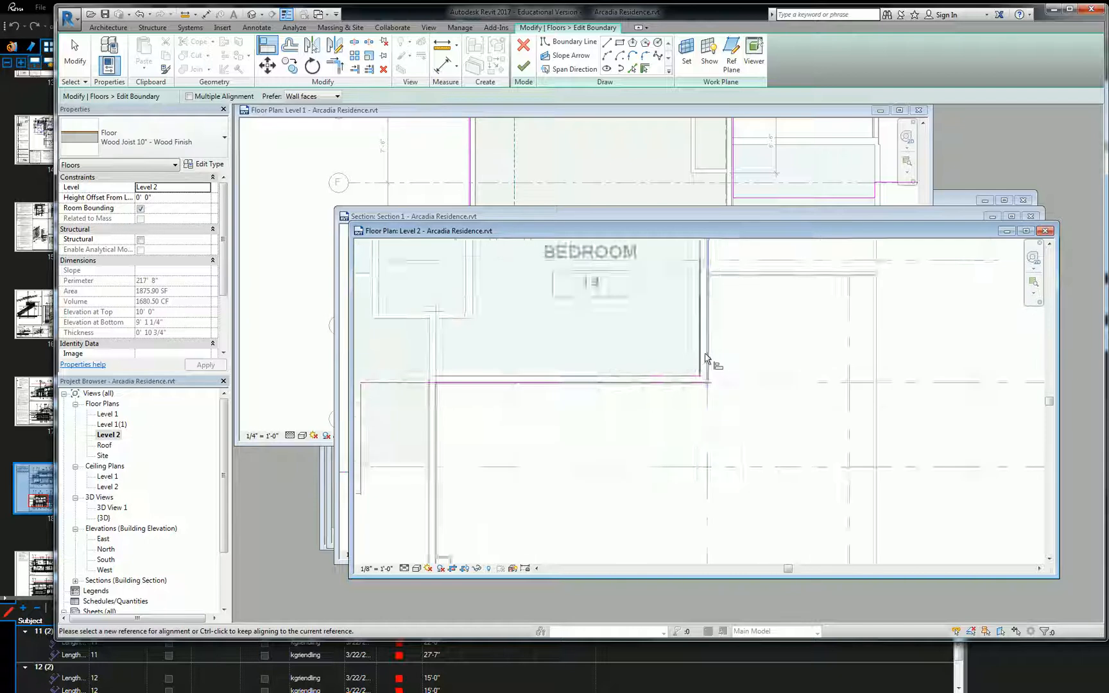
{"action": "scroll", "coordinate": [706, 358], "scroll_direction": "up", "scroll_amount": 2}
{"action": "scroll", "coordinate": [725, 390], "scroll_direction": "up", "scroll_amount": 3}
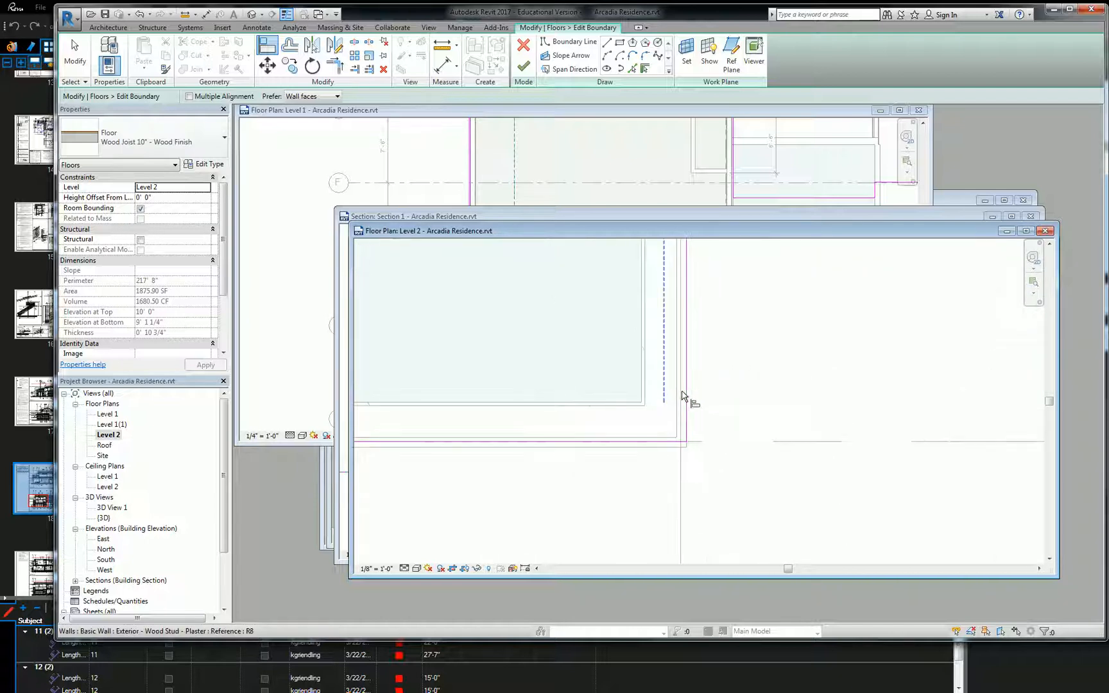
{"action": "left_click", "coordinate": [681, 392]}
{"action": "left_click", "coordinate": [687, 391]}
{"action": "scroll", "coordinate": [686, 391], "scroll_direction": "down", "scroll_amount": 2}
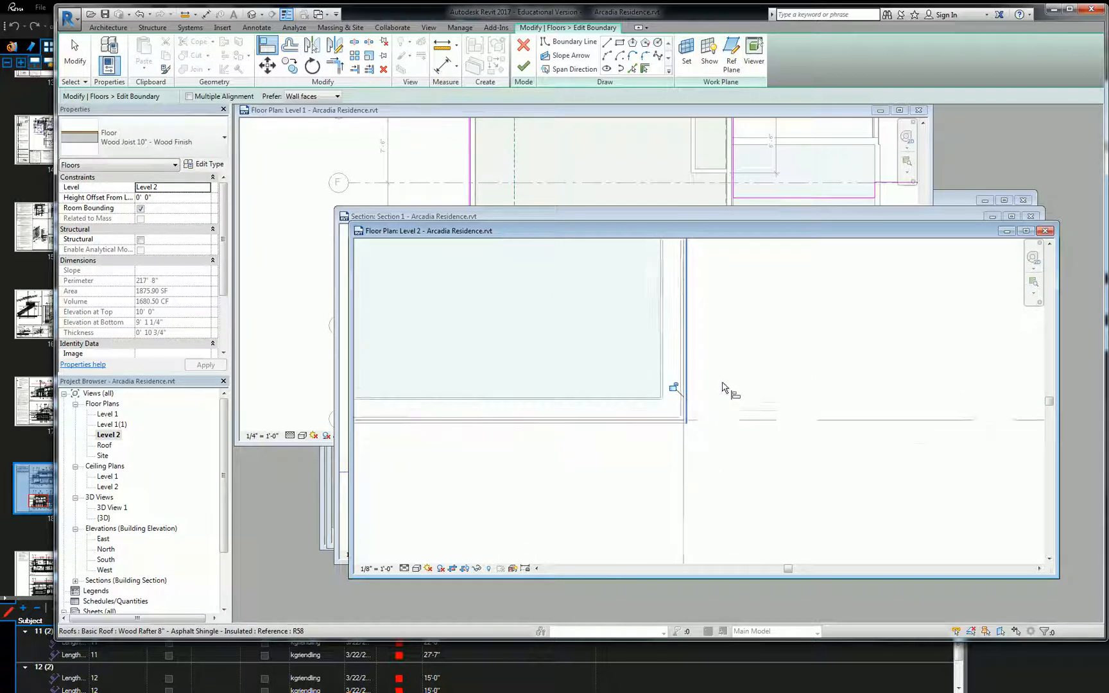
- Align the floor boundary's north edge at the Master Bath with grid F
{"action": "scroll", "coordinate": [723, 389], "scroll_direction": "down", "scroll_amount": 2}
{"action": "middle_click_drag", "start_coordinate": [738, 334], "coordinate": [730, 502]}
{"action": "scroll", "coordinate": [731, 502], "scroll_direction": "down", "scroll_amount": 2}
{"action": "middle_click_drag", "start_coordinate": [725, 379], "coordinate": [743, 545]}
{"action": "scroll", "coordinate": [701, 391], "scroll_direction": "up", "scroll_amount": 2}
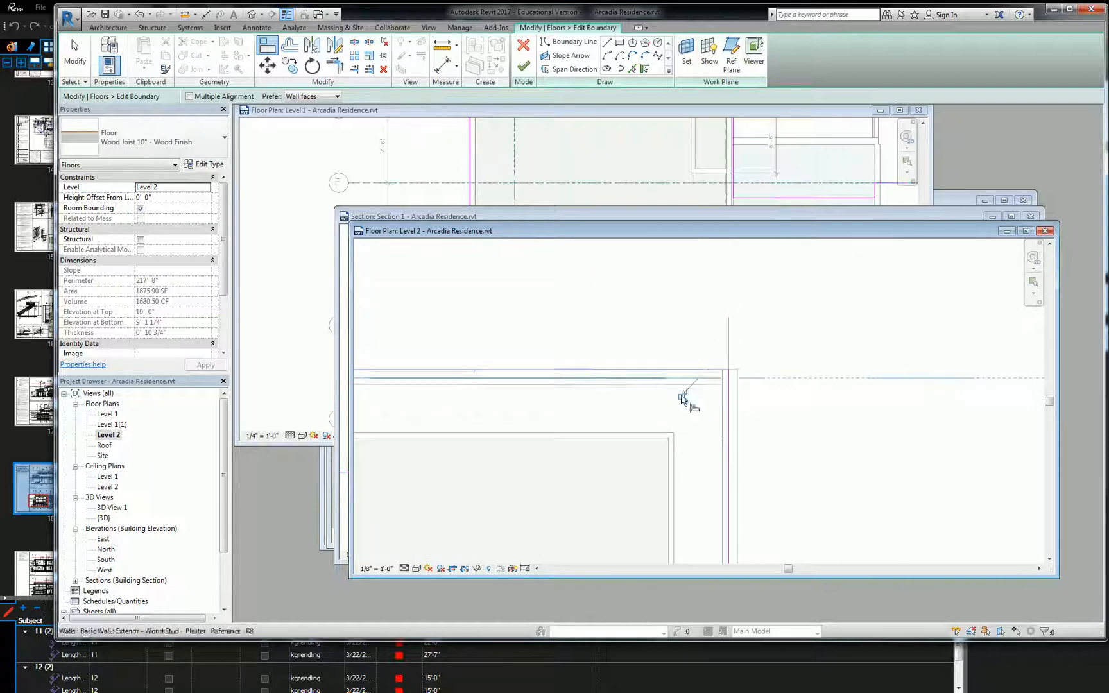
- Align the recessed north boundary edge above Bedroom 3 with the adjoining exterior wall
{"action": "scroll", "coordinate": [660, 400], "scroll_direction": "down", "scroll_amount": 5}
{"action": "middle_click_drag", "start_coordinate": [549, 408], "coordinate": [792, 391]}
{"action": "middle_click_drag", "start_coordinate": [495, 383], "coordinate": [828, 367]}
{"action": "middle_click_drag", "start_coordinate": [494, 374], "coordinate": [763, 359]}
{"action": "scroll", "coordinate": [918, 387], "scroll_direction": "up", "scroll_amount": 2}
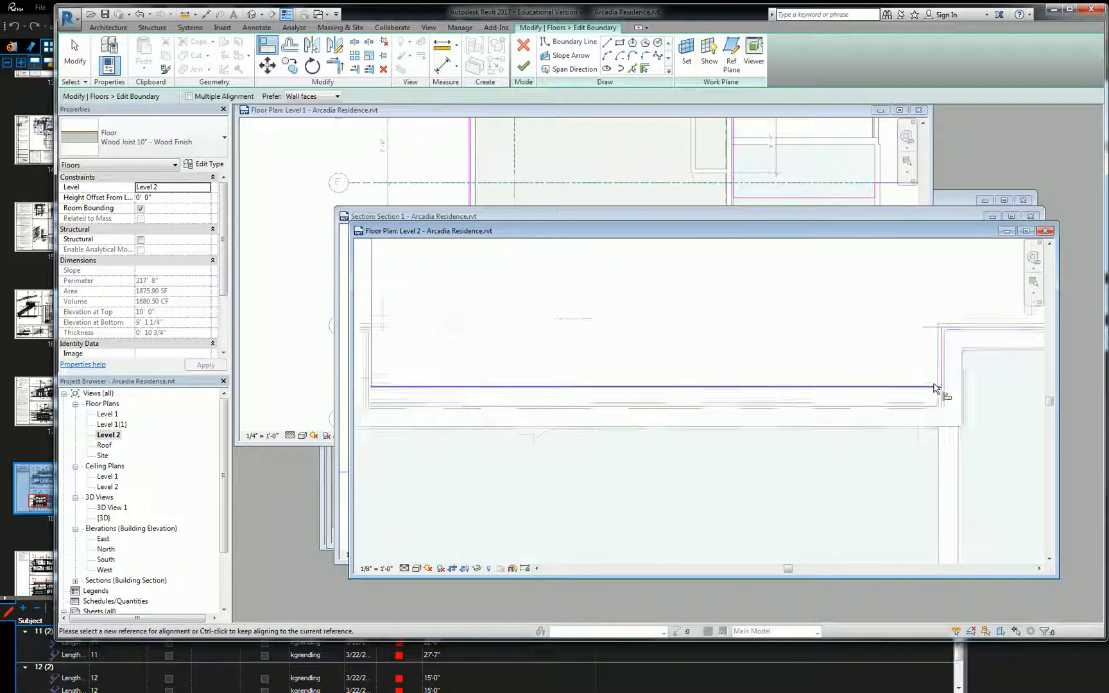
{"action": "left_click", "coordinate": [919, 419]}
{"action": "left_click", "coordinate": [916, 387]}
{"action": "scroll", "coordinate": [842, 368], "scroll_direction": "down", "scroll_amount": 2}
- Move the floor boundary edge beside Bath 11 inward onto the adjacent exterior wall line
{"action": "middle_click_drag", "start_coordinate": [733, 371], "coordinate": [984, 358]}
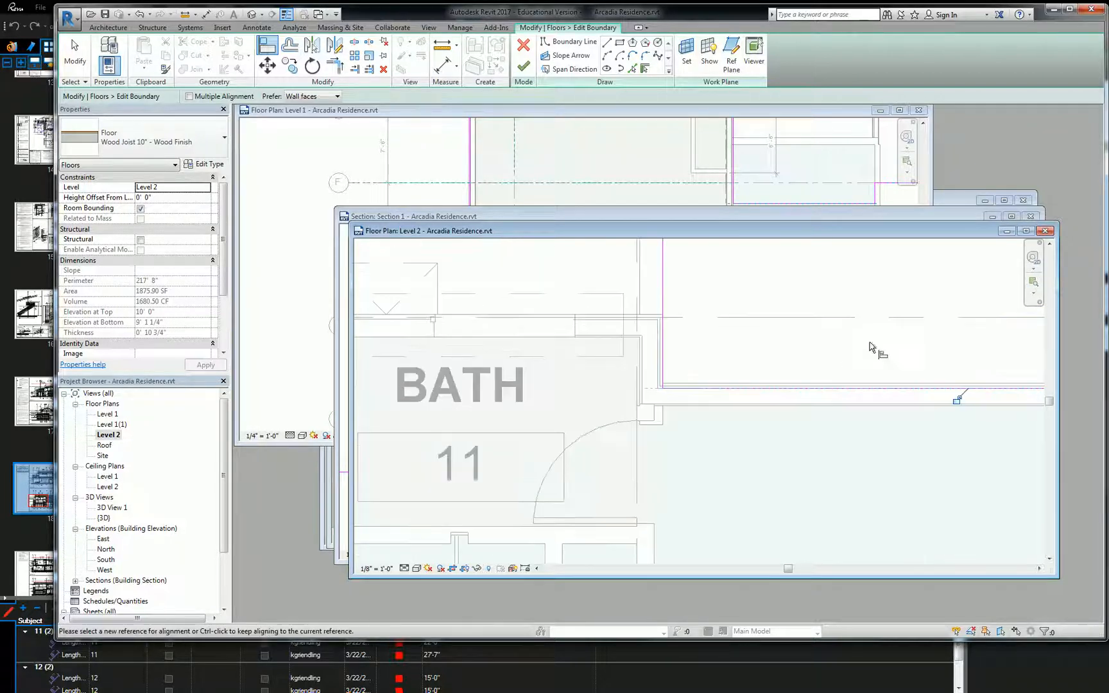
{"action": "middle_click_drag", "start_coordinate": [661, 305], "coordinate": [743, 433]}
{"action": "scroll", "coordinate": [745, 429], "scroll_direction": "down", "scroll_amount": 2}
{"action": "scroll", "coordinate": [750, 337], "scroll_direction": "up", "scroll_amount": 2}
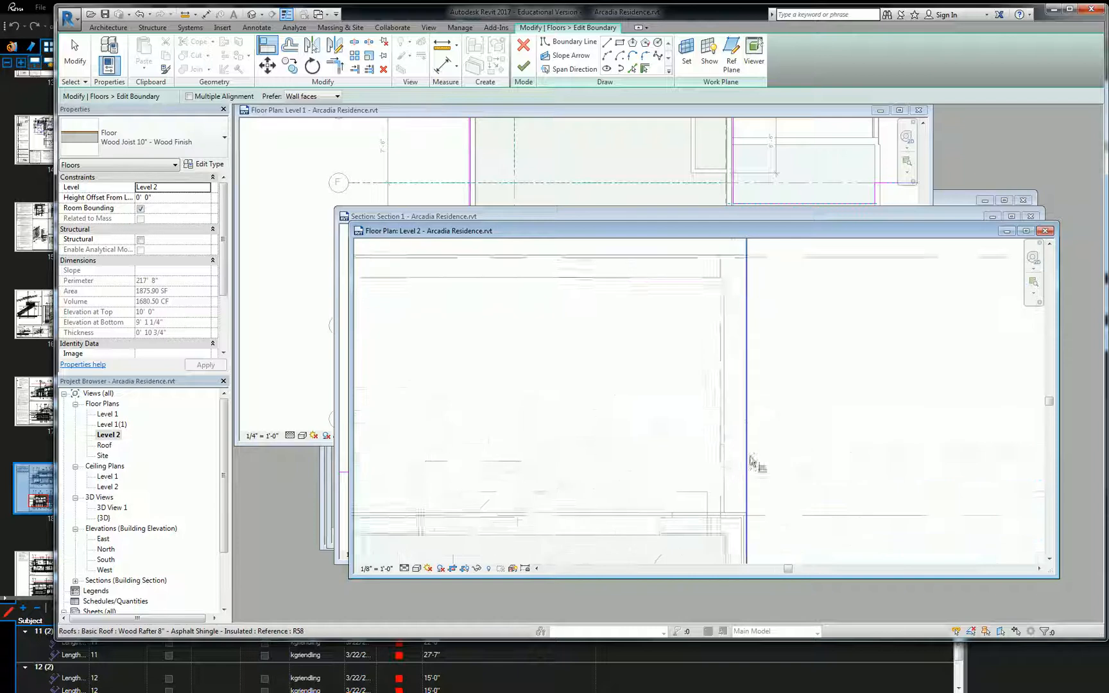
{"action": "scroll", "coordinate": [752, 461], "scroll_direction": "down", "scroll_amount": 2}
{"action": "left_click", "coordinate": [757, 461]}
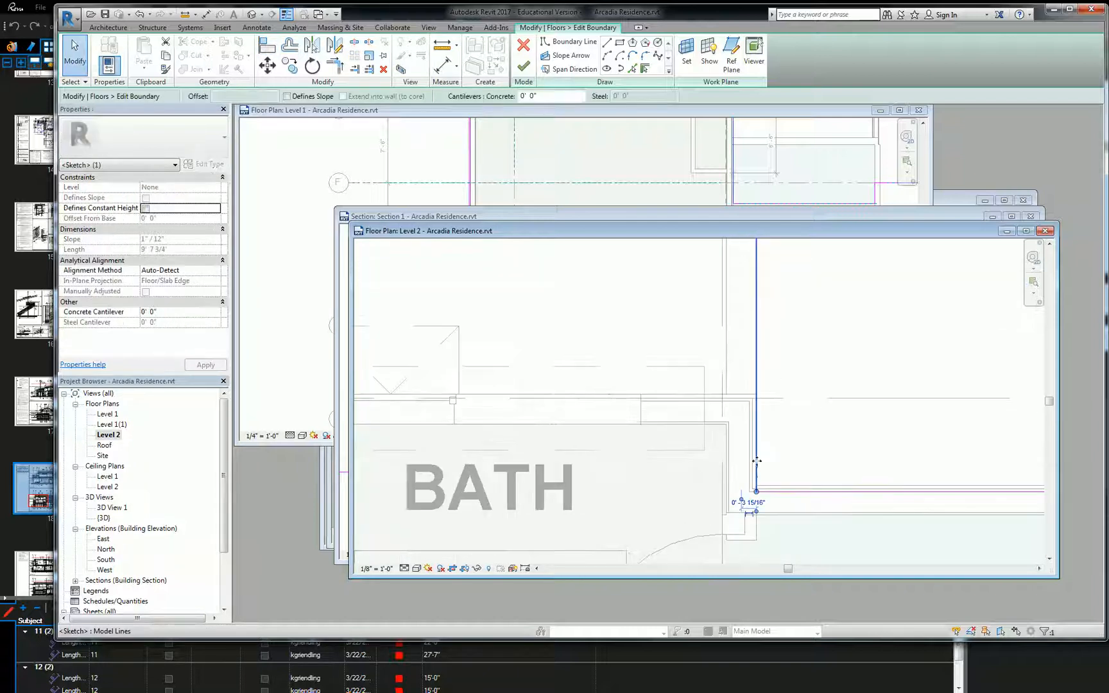
{"action": "key", "text": "m"}
{"action": "key", "text": "v"}
{"action": "scroll", "coordinate": [757, 461], "scroll_direction": "up", "scroll_amount": 3}
{"action": "left_click", "coordinate": [757, 461]}
{"action": "left_click", "coordinate": [747, 461]}
{"action": "scroll", "coordinate": [748, 461], "scroll_direction": "down", "scroll_amount": 3}
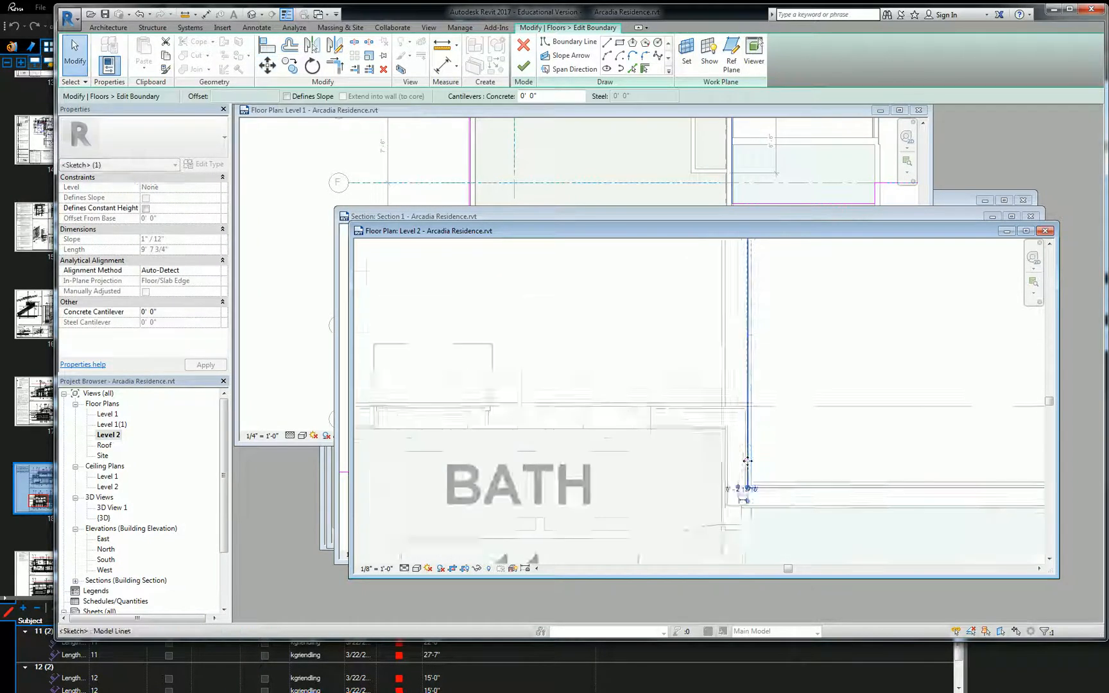
- Align the floor boundary's northernmost edge above the baths with grid G
{"action": "scroll", "coordinate": [668, 341], "scroll_direction": "down", "scroll_amount": 3}
{"action": "scroll", "coordinate": [802, 314], "scroll_direction": "up", "scroll_amount": 4}
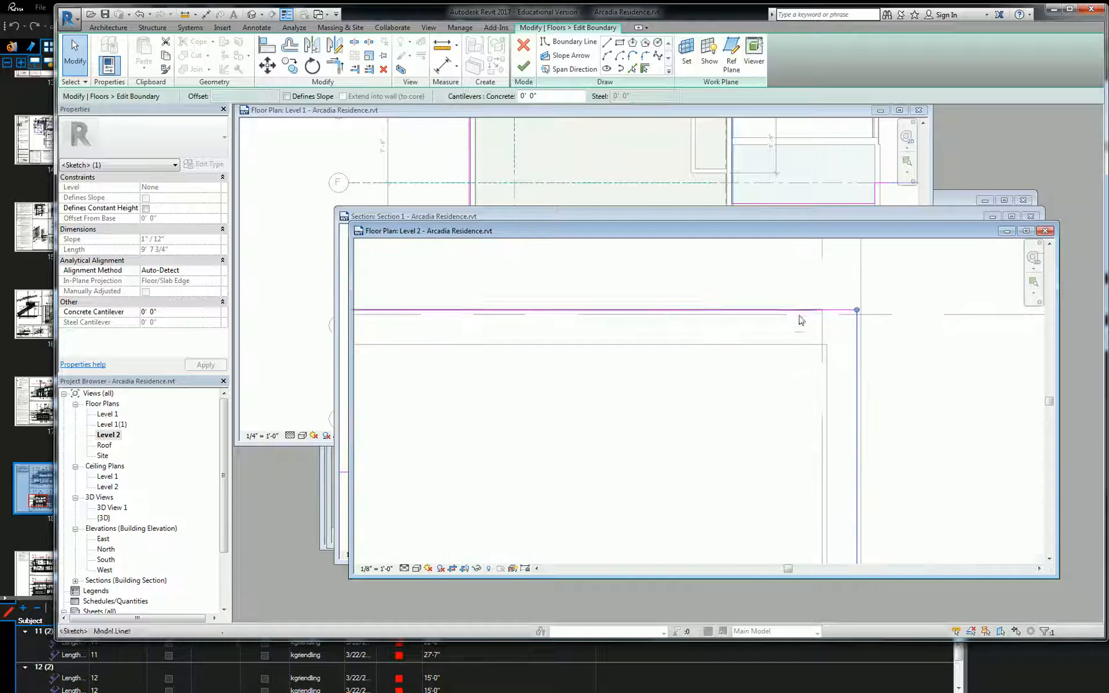
{"action": "key", "text": "l"}
{"action": "left_click", "coordinate": [843, 310]}
{"action": "scroll", "coordinate": [812, 319], "scroll_direction": "down", "scroll_amount": 4}
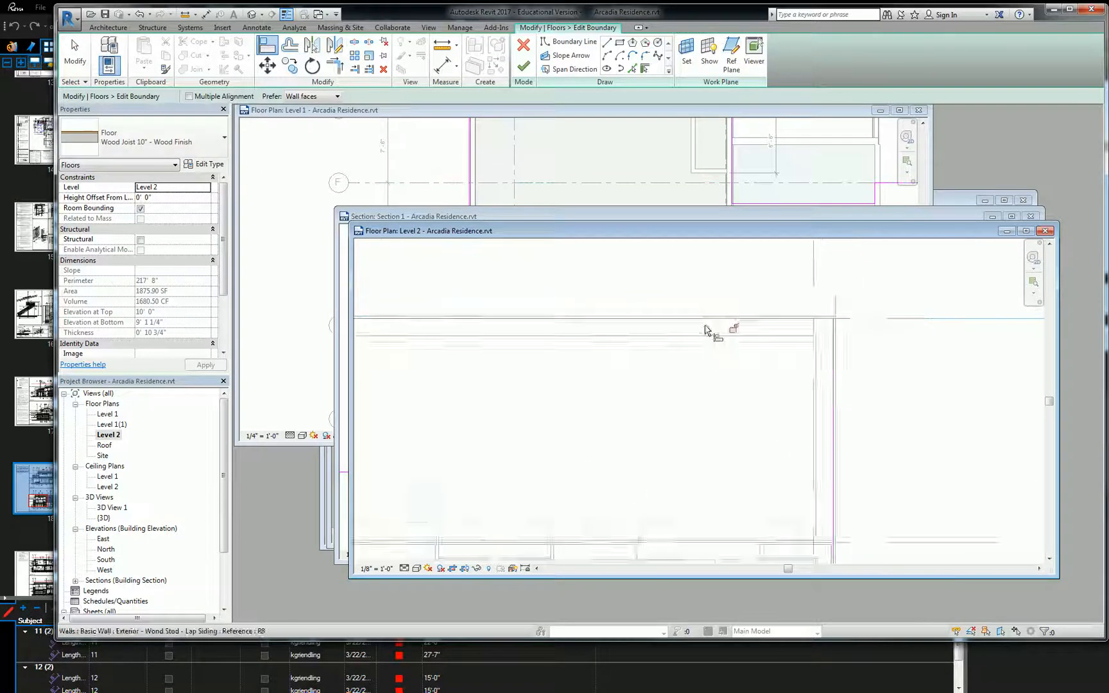
- Align the short floor boundary edge west of Bedroom 2 with grid E
{"action": "middle_click_drag", "start_coordinate": [636, 347], "coordinate": [1017, 389]}
{"action": "scroll", "coordinate": [703, 402], "scroll_direction": "up", "scroll_amount": 2}
{"action": "scroll", "coordinate": [734, 401], "scroll_direction": "down", "scroll_amount": 4}
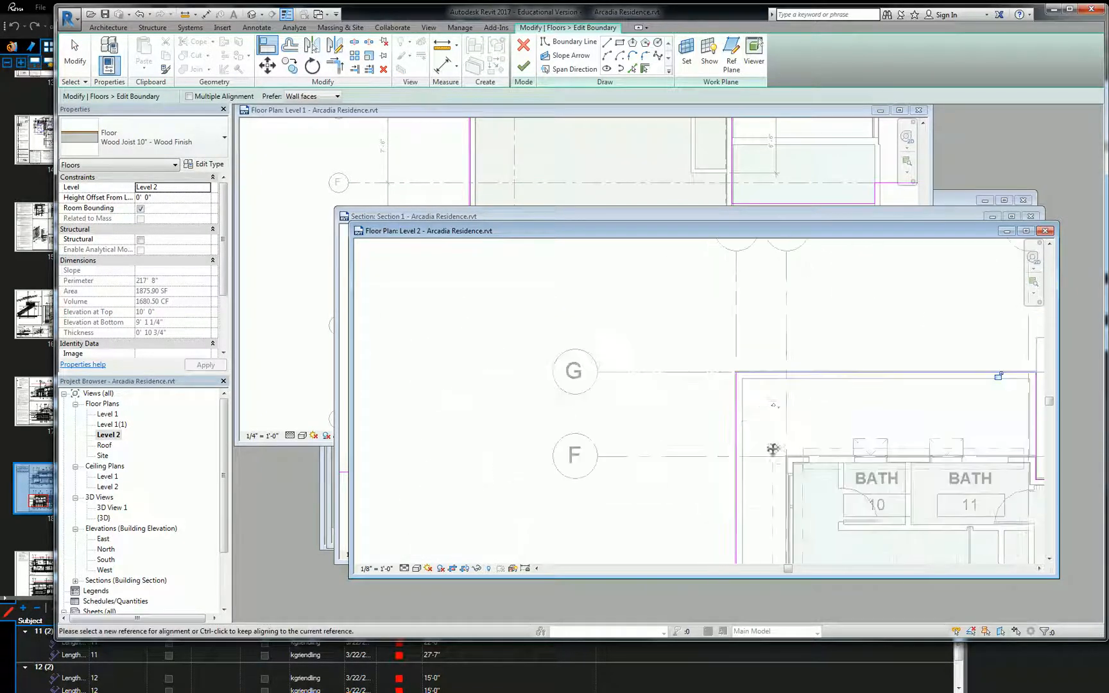
{"action": "middle_click_drag", "start_coordinate": [772, 448], "coordinate": [747, 353]}
{"action": "scroll", "coordinate": [744, 436], "scroll_direction": "up", "scroll_amount": 2}
{"action": "scroll", "coordinate": [734, 411], "scroll_direction": "up", "scroll_amount": 3}
{"action": "scroll", "coordinate": [733, 403], "scroll_direction": "up", "scroll_amount": 1}
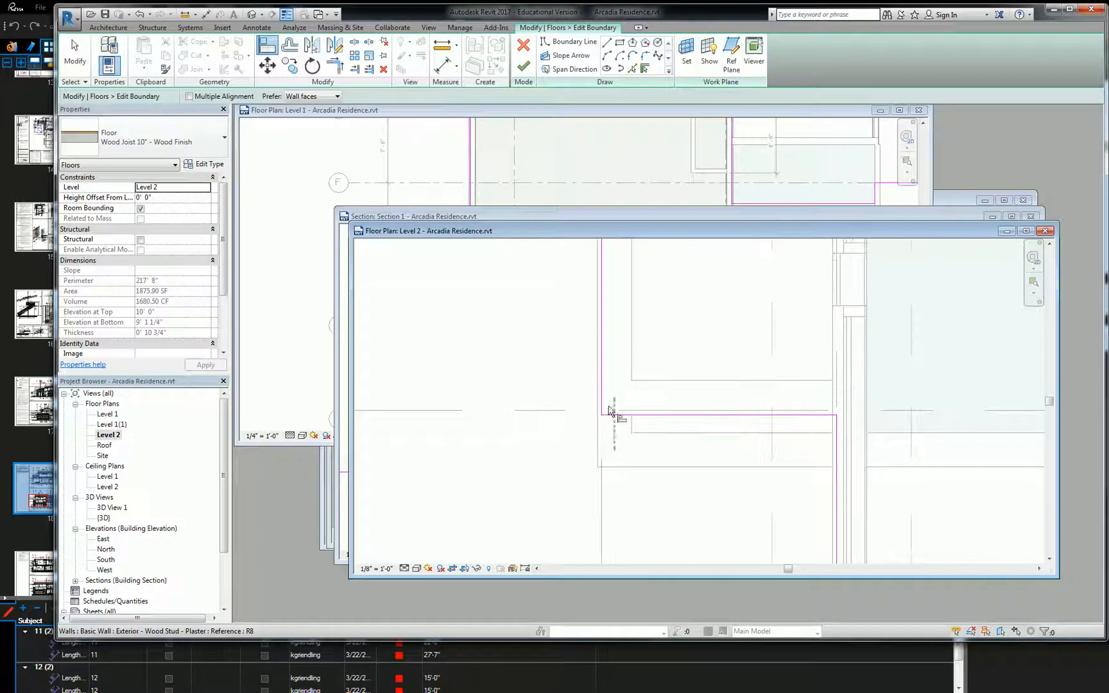
{"action": "left_click", "coordinate": [565, 412]}
{"action": "left_click", "coordinate": [702, 416]}
{"action": "scroll", "coordinate": [709, 407], "scroll_direction": "down", "scroll_amount": 2}
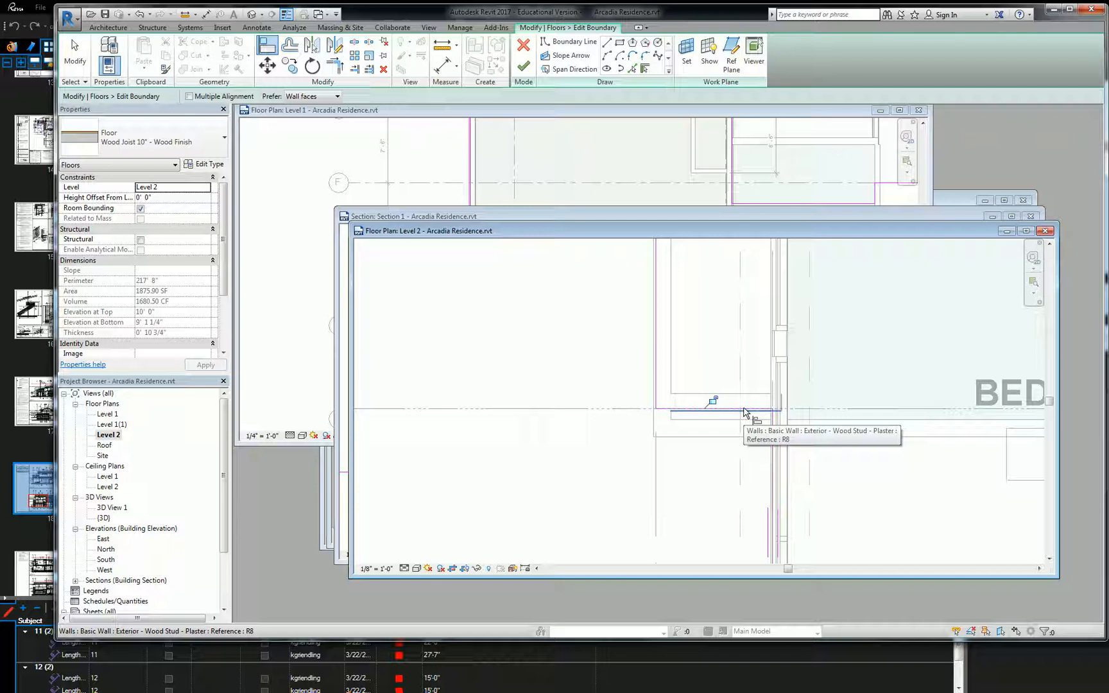
{"action": "scroll", "coordinate": [815, 366], "scroll_direction": "down", "scroll_amount": 2}
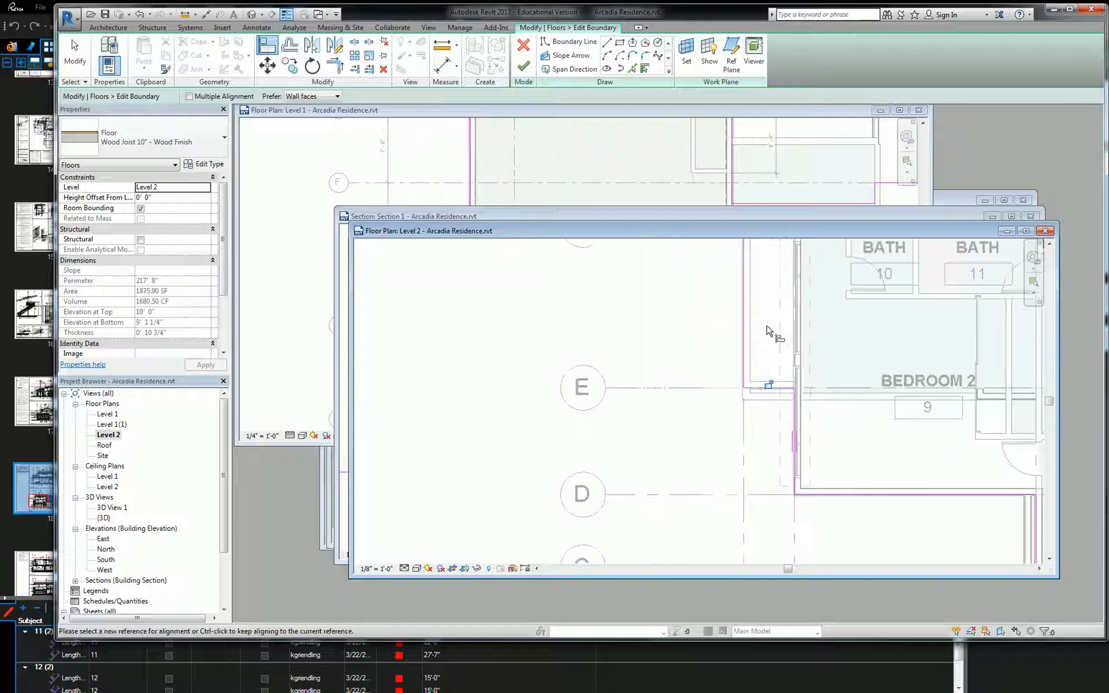
- End the alignment and finish the Level 2 floor's boundary edit
{"action": "key", "text": "Escape"}
{"action": "key", "text": "Escape"}
{"action": "middle_click_drag", "start_coordinate": [895, 406], "coordinate": [667, 306]}
{"action": "scroll", "coordinate": [667, 308], "scroll_direction": "down", "scroll_amount": 4}
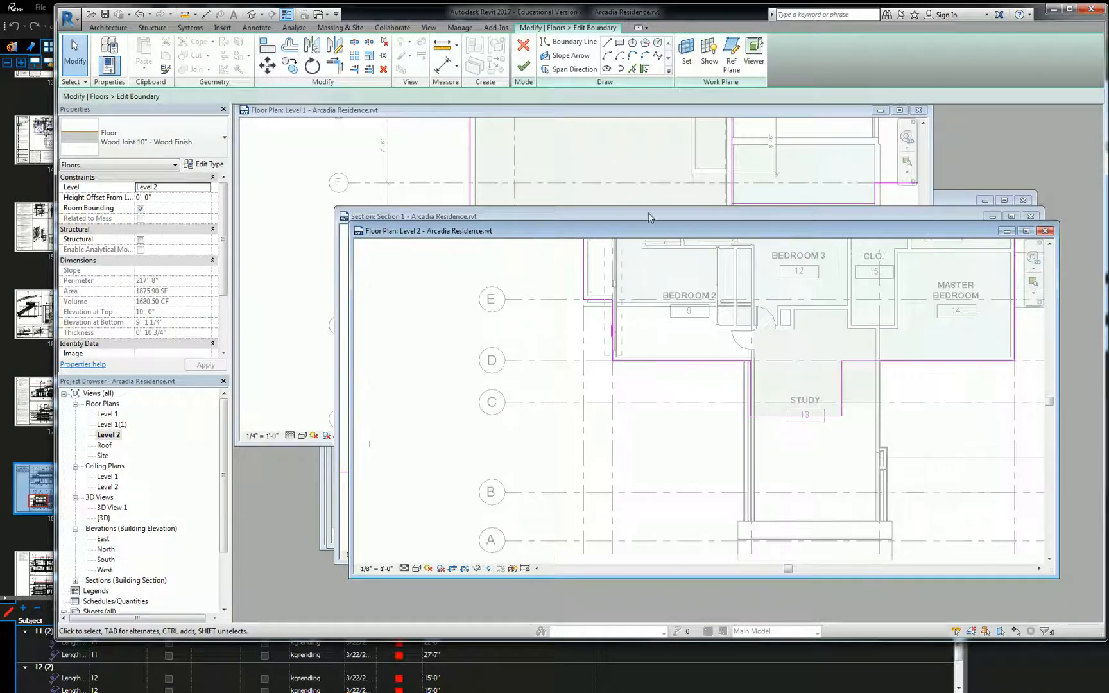
{"action": "left_click", "coordinate": [523, 66]}
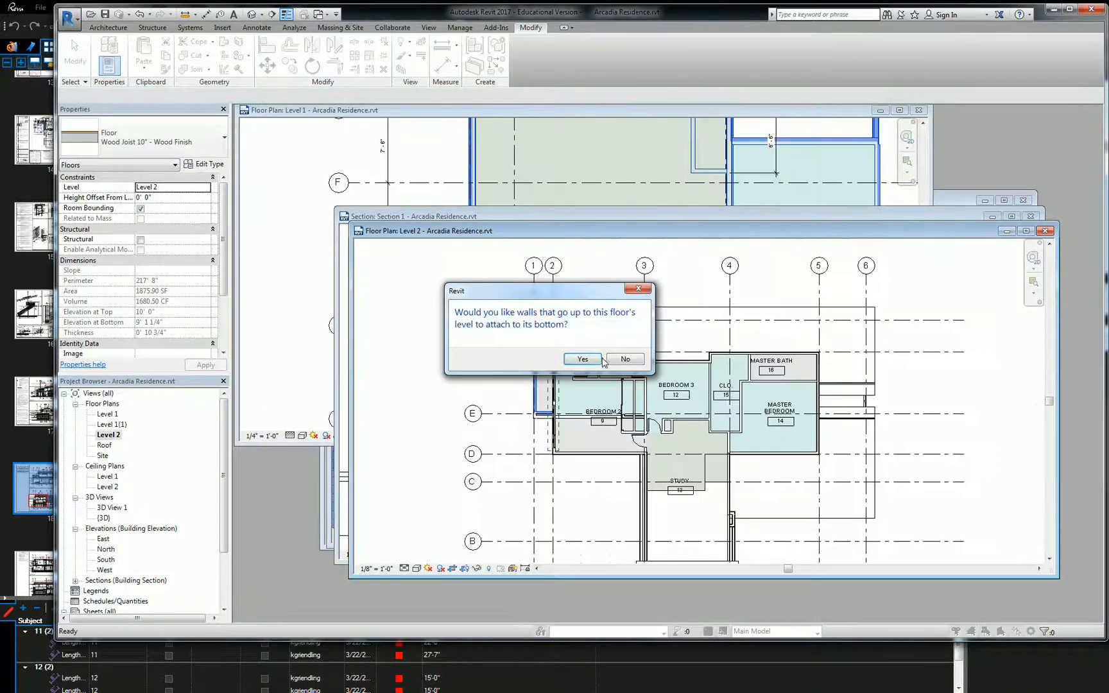
- In Section 1, set the upper plaster wall's base offset from Level 2 to -2' 0"
{"action": "left_click", "coordinate": [791, 217]}
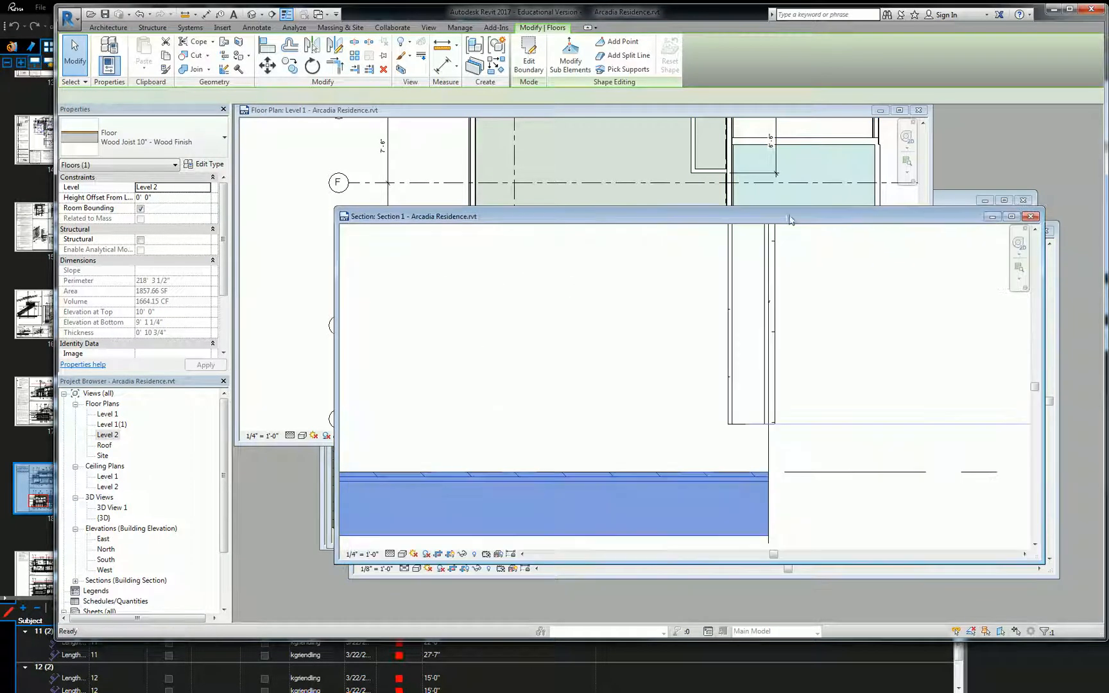
{"action": "left_click", "coordinate": [746, 359]}
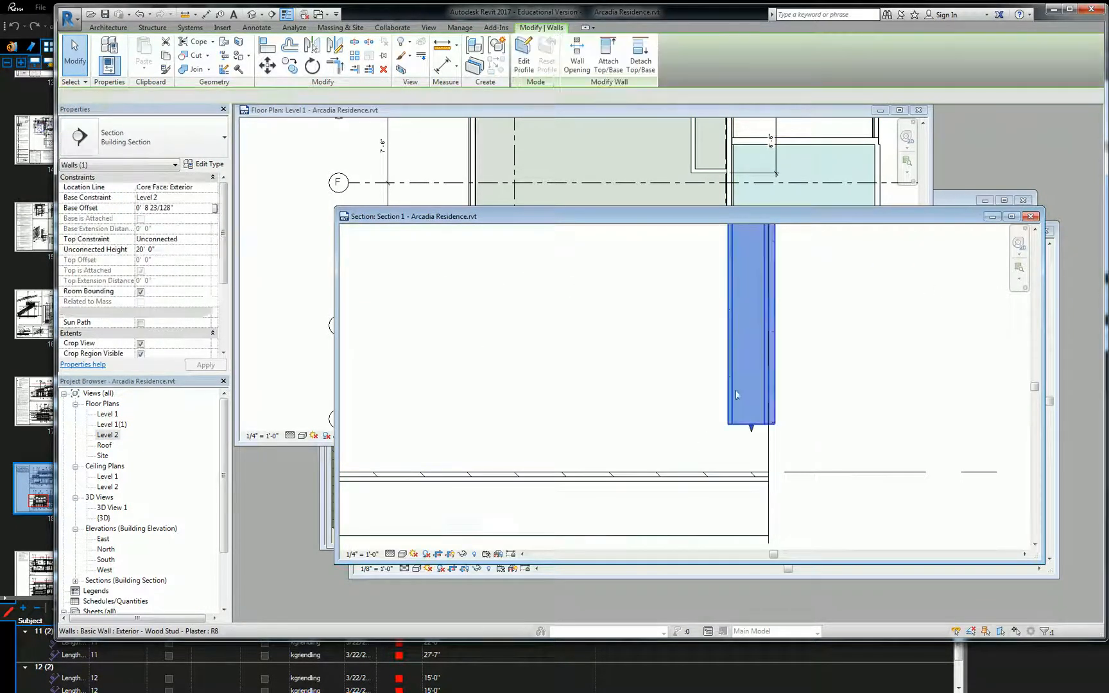
{"action": "left_click", "coordinate": [191, 208]}
{"action": "type", "text": "-2' 0"}
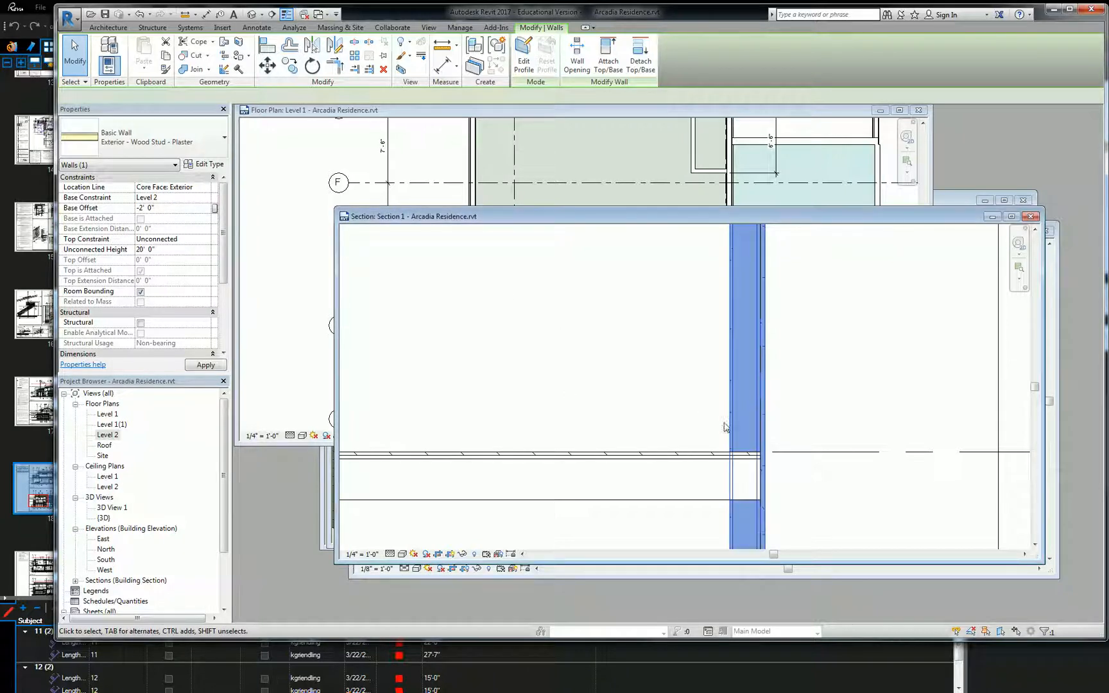
- Close the Section 1 and Level 2 floor plan views and bring the garage corner into view in the 3D view
{"action": "left_click", "coordinate": [723, 422]}
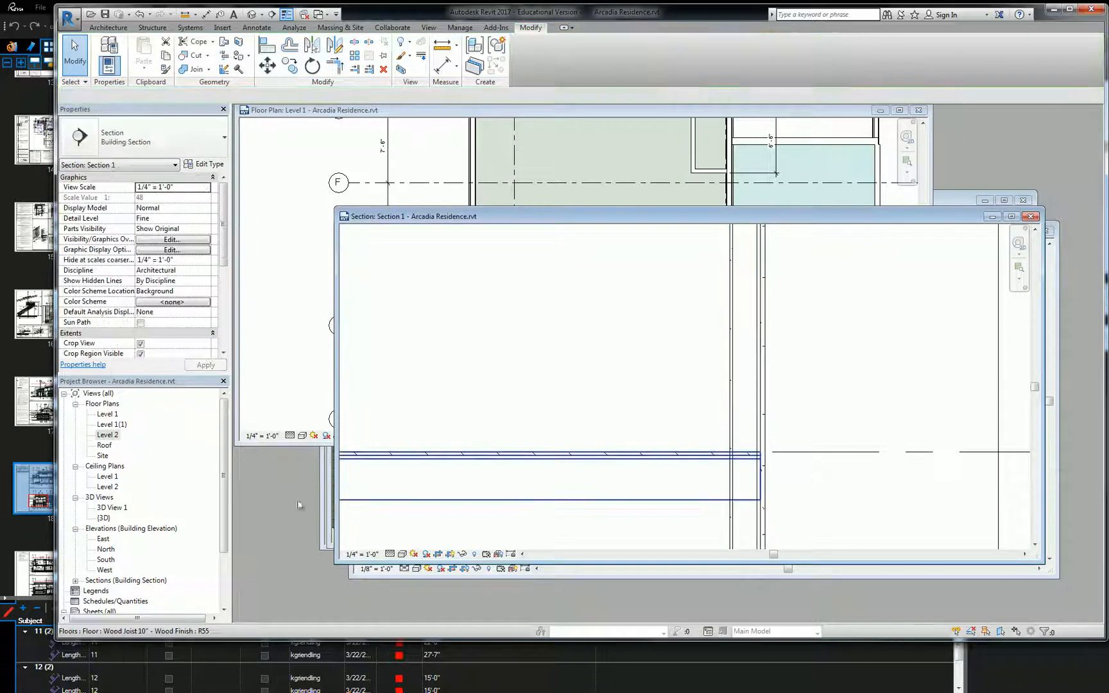
{"action": "left_click", "coordinate": [1030, 216]}
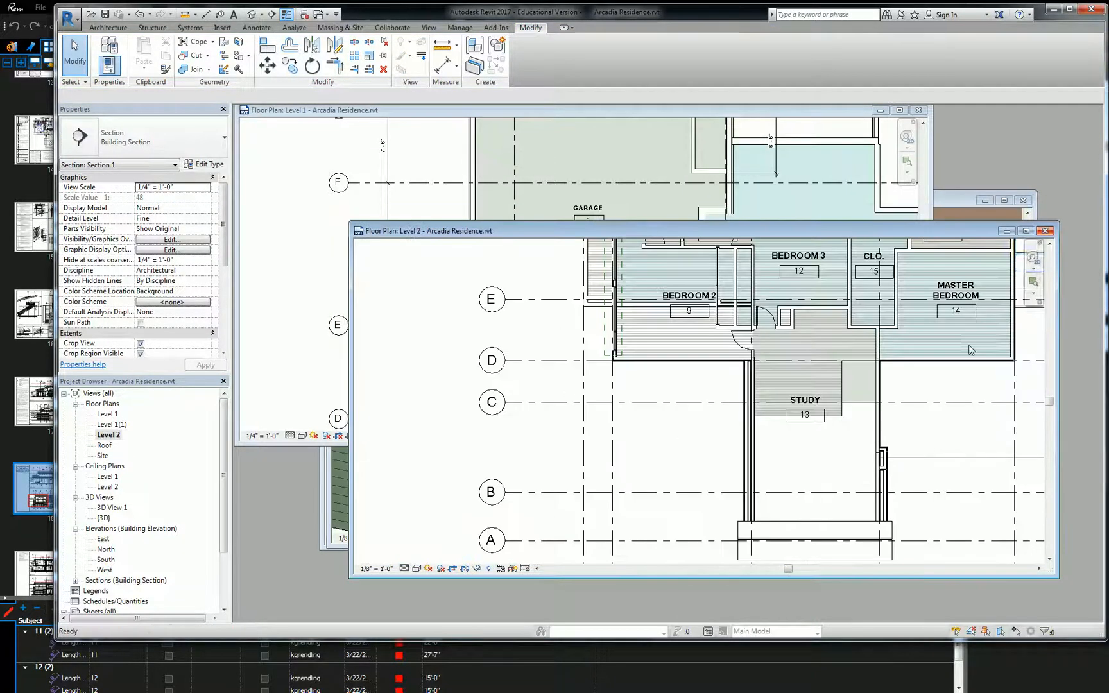
{"action": "left_click", "coordinate": [1046, 230]}
{"action": "scroll", "coordinate": [829, 314], "scroll_direction": "down", "scroll_amount": 2}
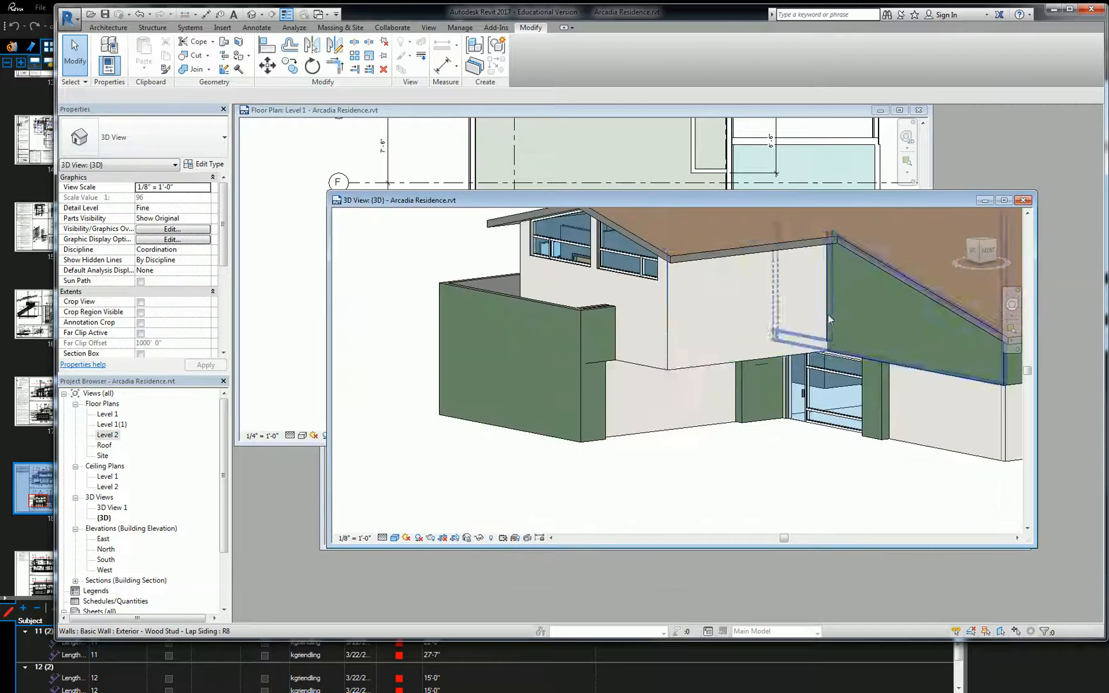
{"action": "middle_click_drag", "start_coordinate": [740, 387], "coordinate": [849, 404], "text": "shift"}
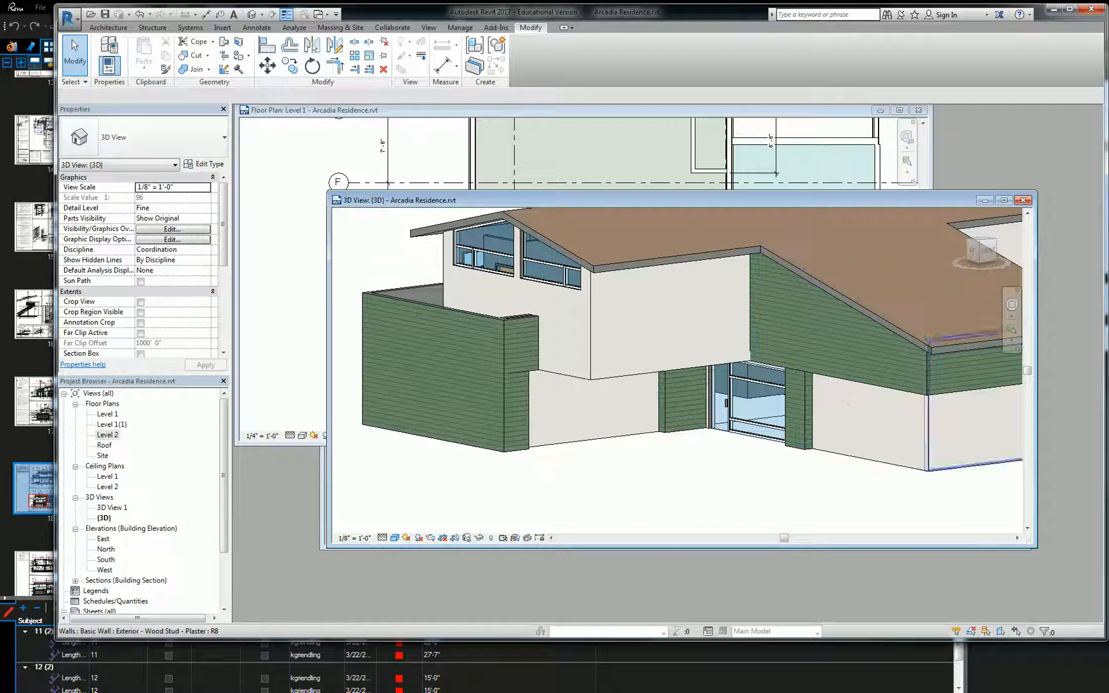
- Switch to the drawing set in Revu and calibrate the measuring tool along the South Elevation's 25'-0" overall height dimension
{"action": "key", "text": "alt+Tab"}
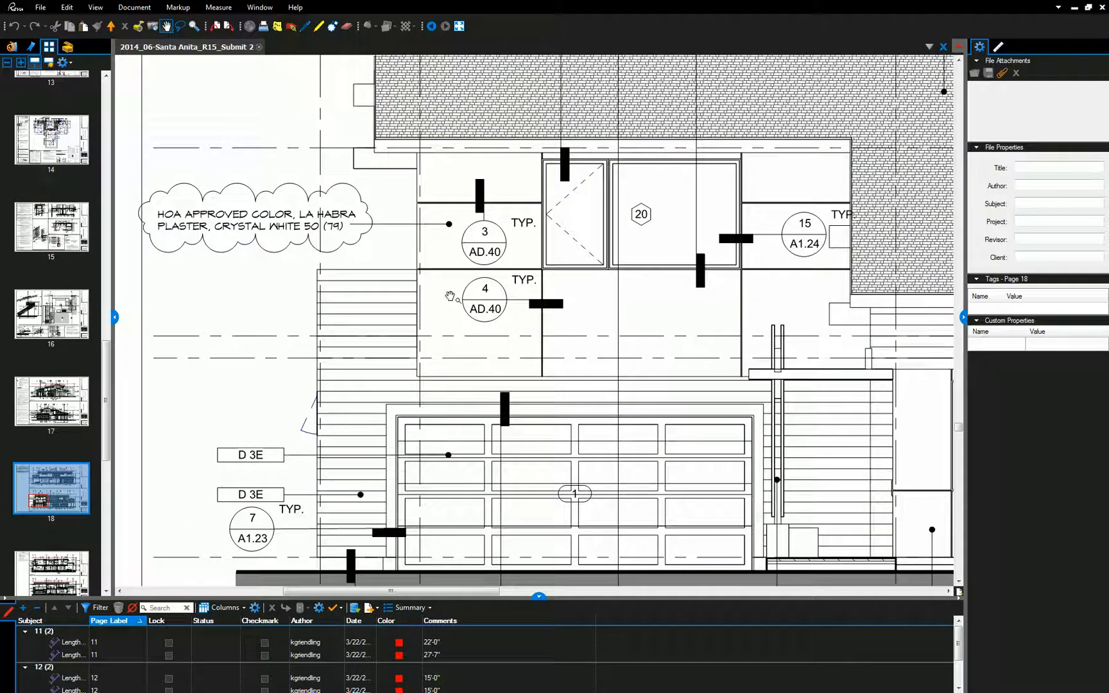
{"action": "scroll", "coordinate": [449, 359], "scroll_direction": "down", "scroll_amount": 2}
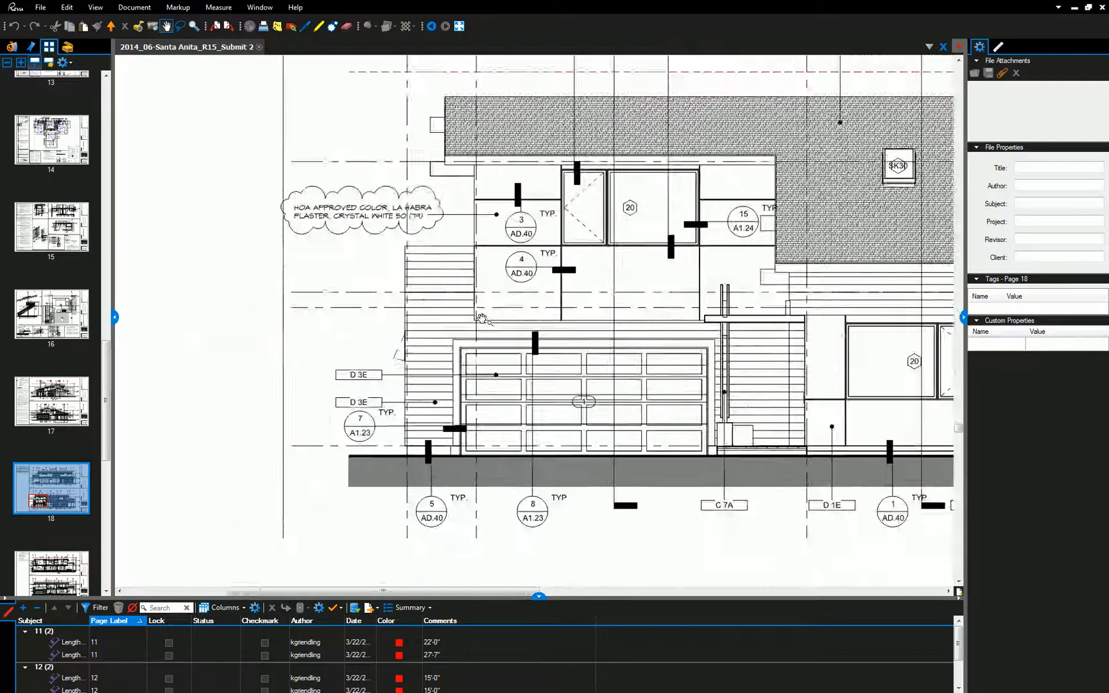
{"action": "scroll", "coordinate": [481, 320], "scroll_direction": "up", "scroll_amount": 2}
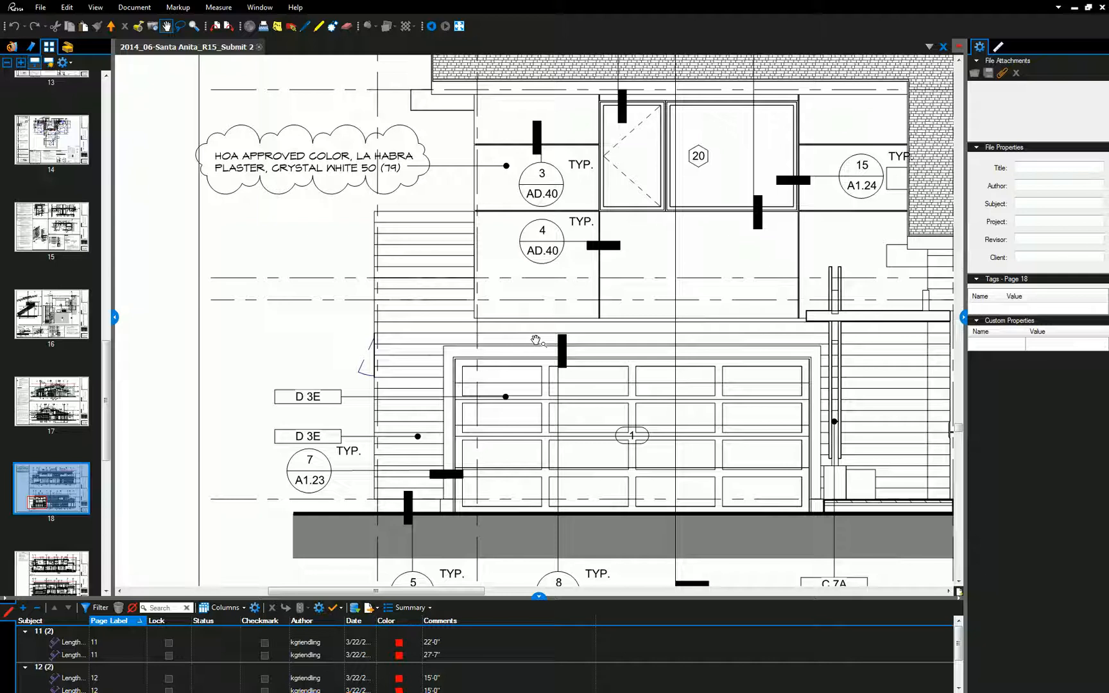
{"action": "scroll", "coordinate": [535, 340], "scroll_direction": "down", "scroll_amount": 5}
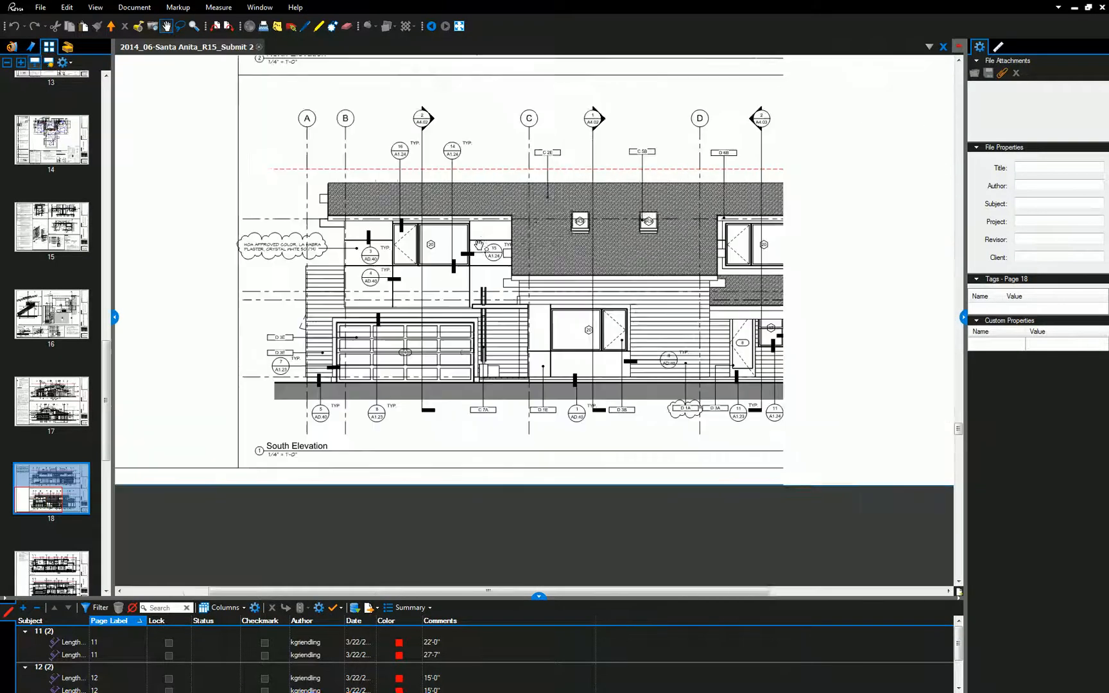
{"action": "scroll", "coordinate": [722, 301], "scroll_direction": "up", "scroll_amount": 5}
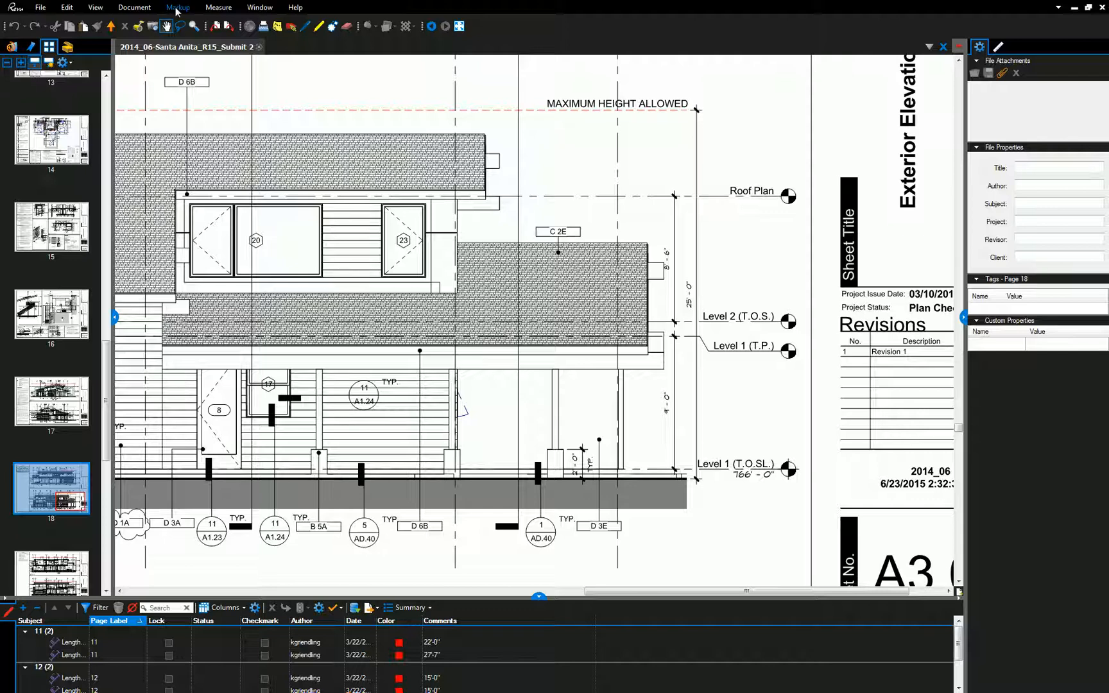
{"action": "left_click", "coordinate": [177, 7]}
{"action": "left_click", "coordinate": [217, 7]}
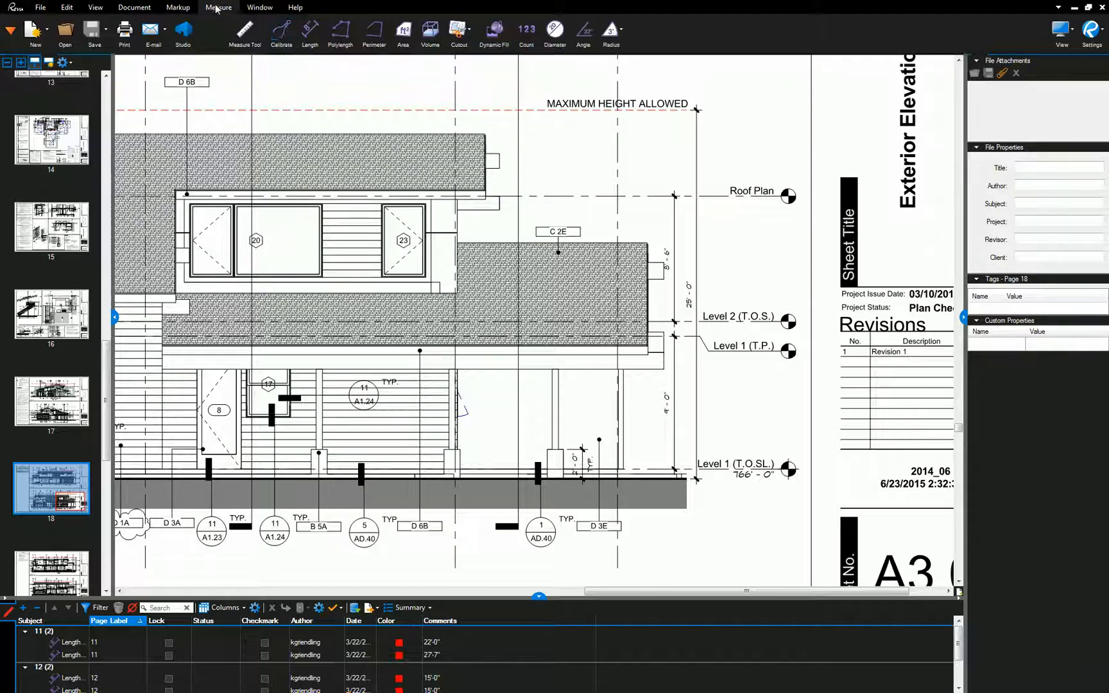
{"action": "left_click", "coordinate": [281, 30]}
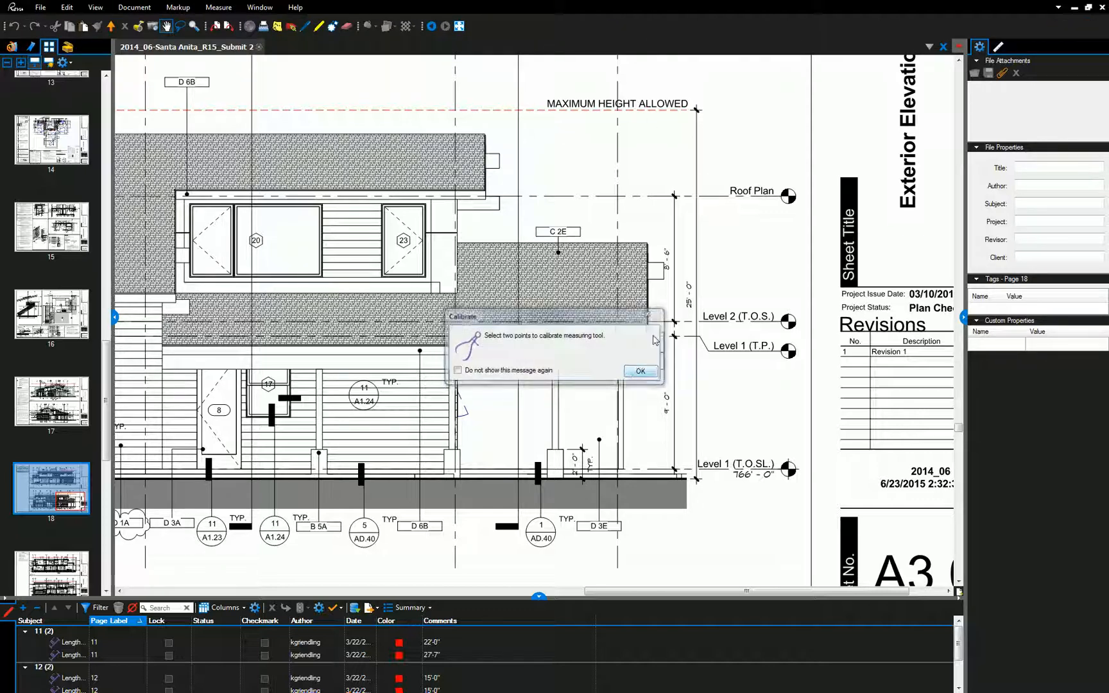
{"action": "key", "text": "Return"}
{"action": "left_click", "coordinate": [696, 109]}
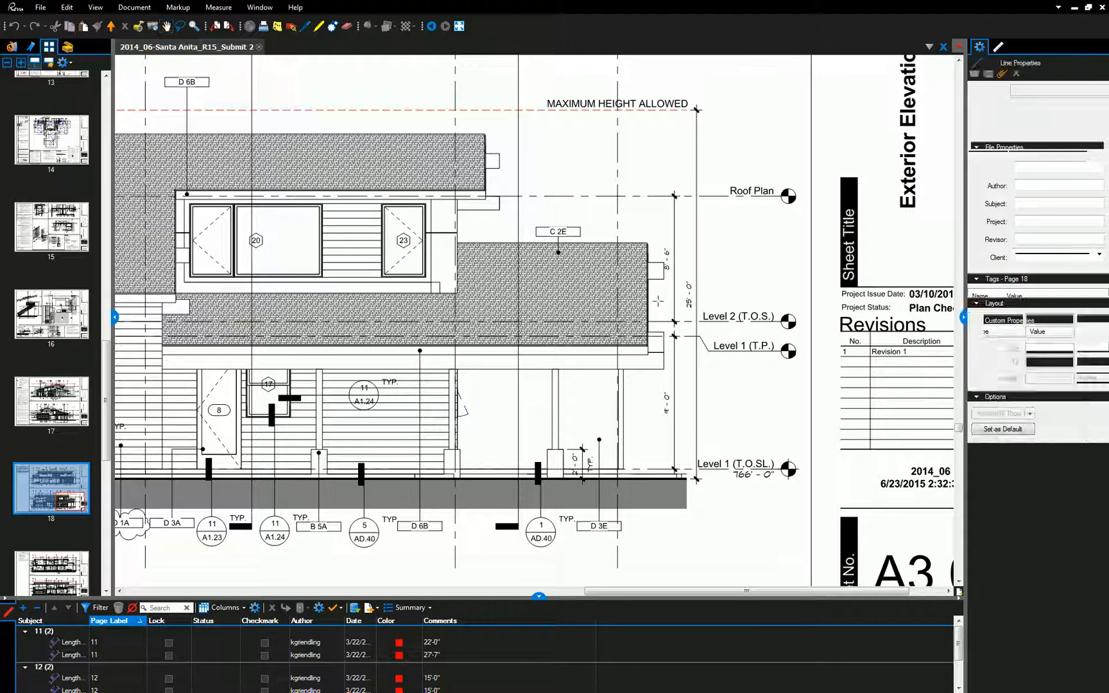
{"action": "left_click", "coordinate": [696, 479]}
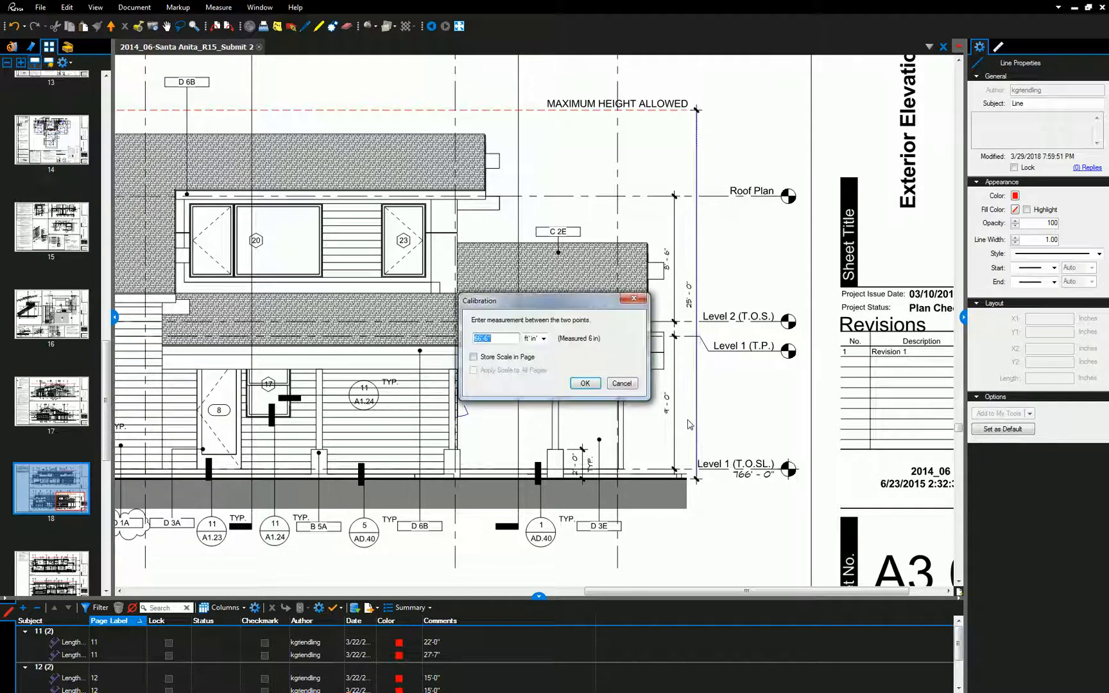
{"action": "key", "text": "Return"}
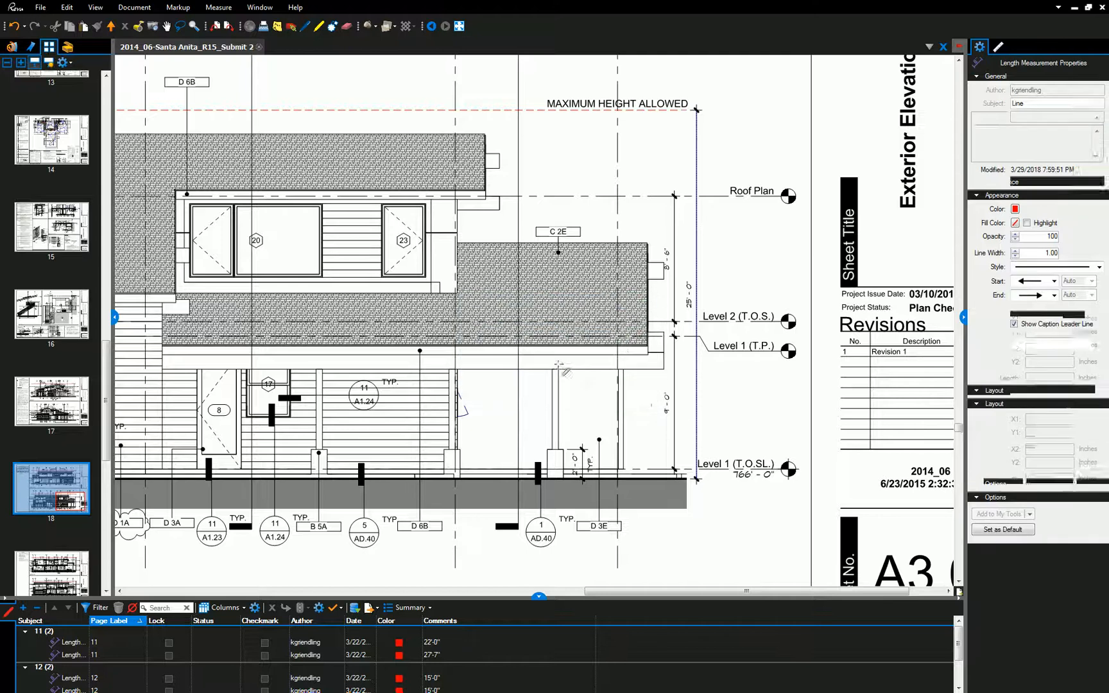
- Measure the height from grade to the top of the garage door trim on the South Elevation, and return to Revit
{"action": "scroll", "coordinate": [377, 319], "scroll_direction": "down", "scroll_amount": 3}
{"action": "scroll", "coordinate": [377, 319], "scroll_direction": "up", "scroll_amount": 8}
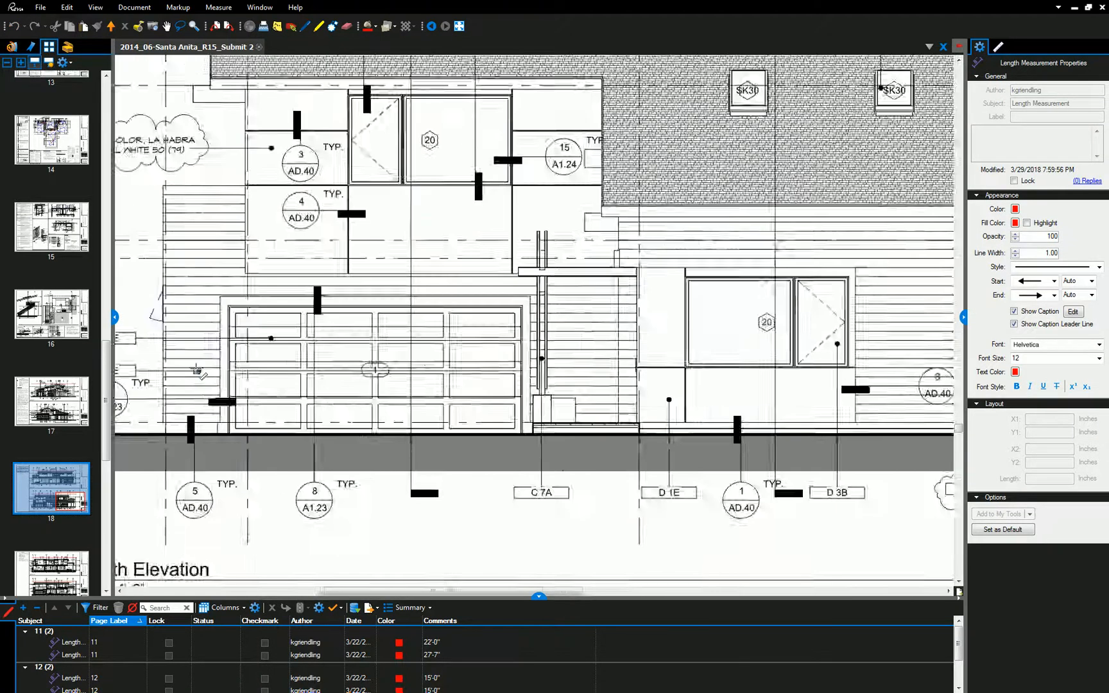
{"action": "scroll", "coordinate": [340, 457], "scroll_direction": "up", "scroll_amount": 2}
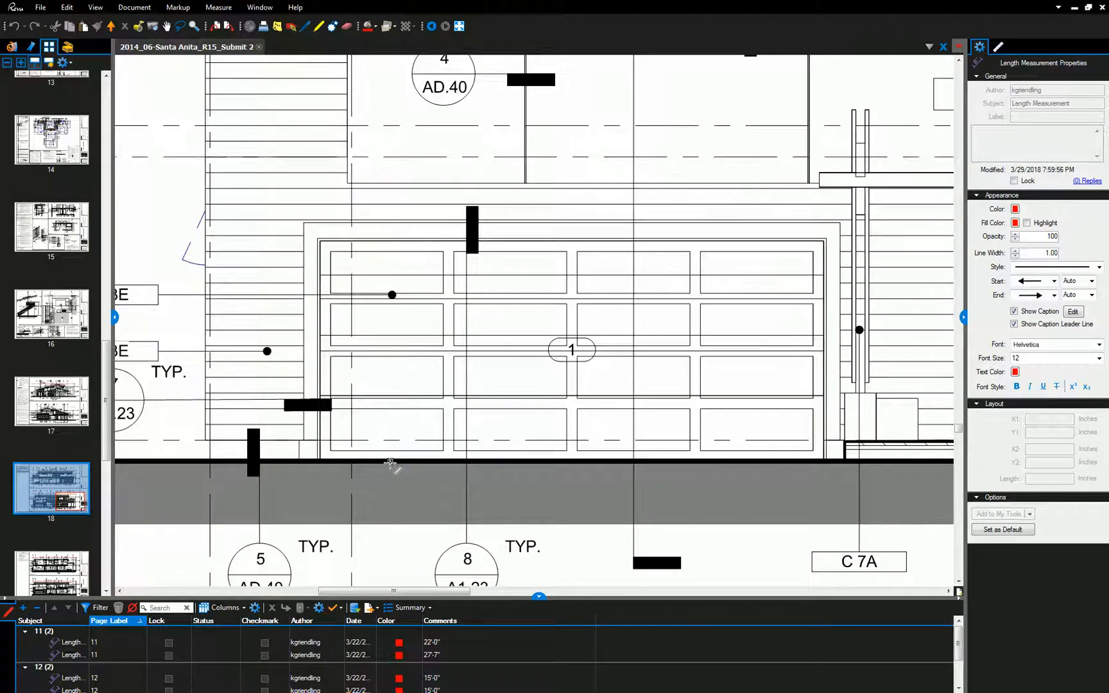
{"action": "left_click", "coordinate": [390, 458]}
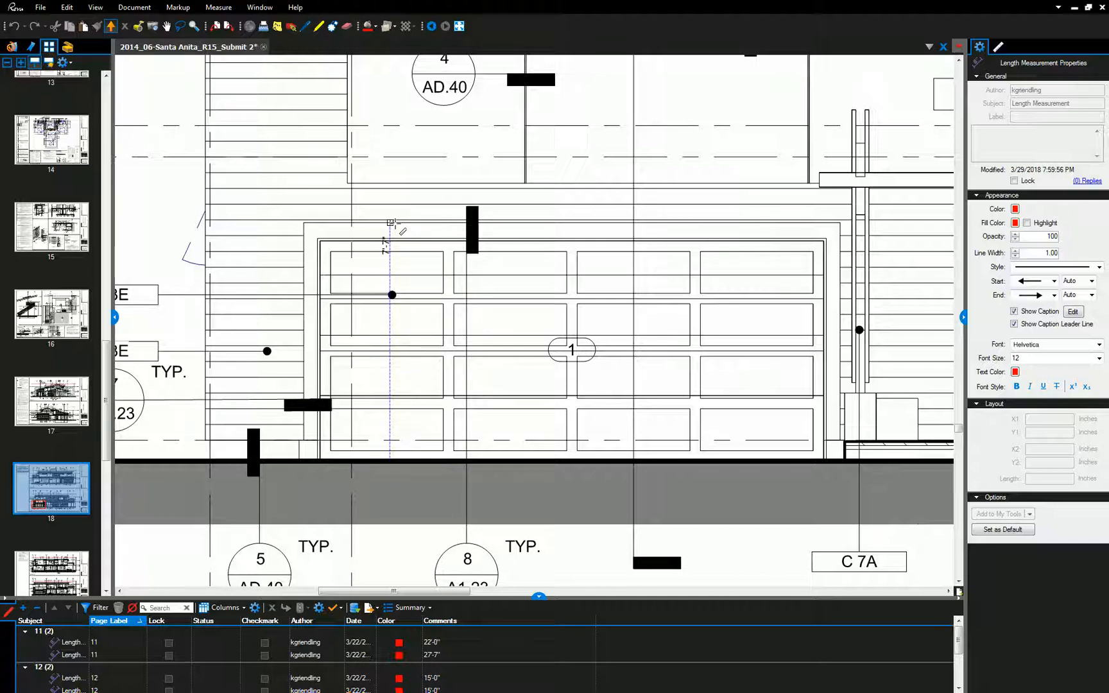
{"action": "left_click", "coordinate": [390, 222]}
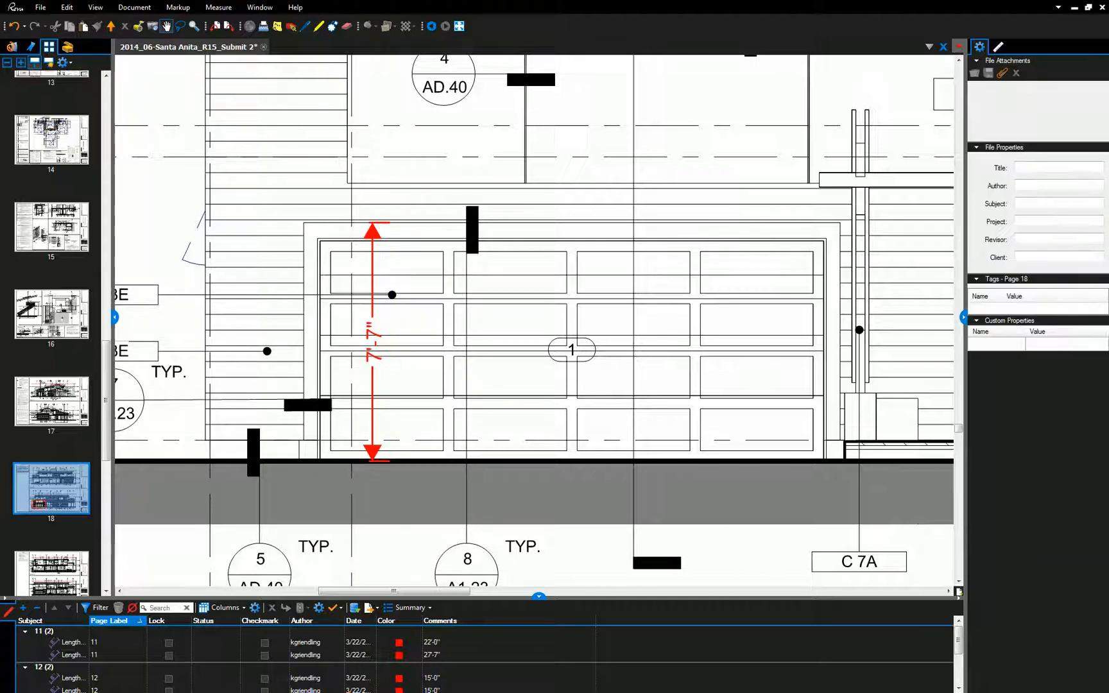
{"action": "key", "text": "alt+Tab"}
- Try an unconnected height of 5' 1" on the short upper lap siding wall at the garage corner
{"action": "scroll", "coordinate": [595, 421], "scroll_direction": "up", "scroll_amount": 2}
{"action": "scroll", "coordinate": [524, 327], "scroll_direction": "up", "scroll_amount": 2}
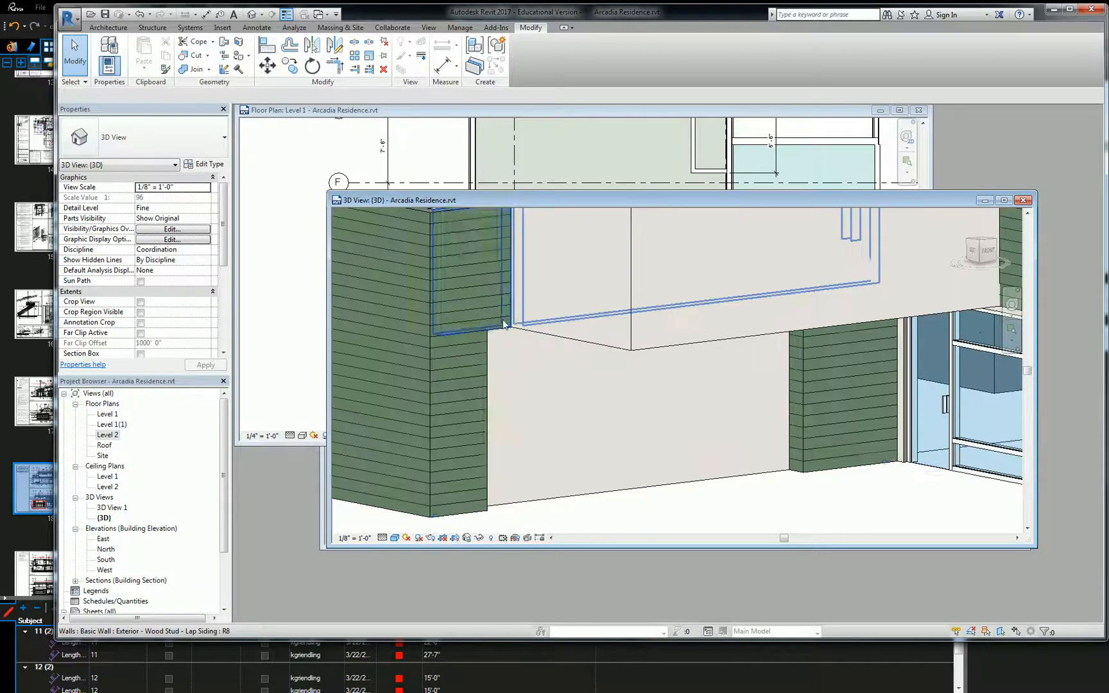
{"action": "left_click", "coordinate": [504, 324]}
{"action": "left_click", "coordinate": [165, 252]}
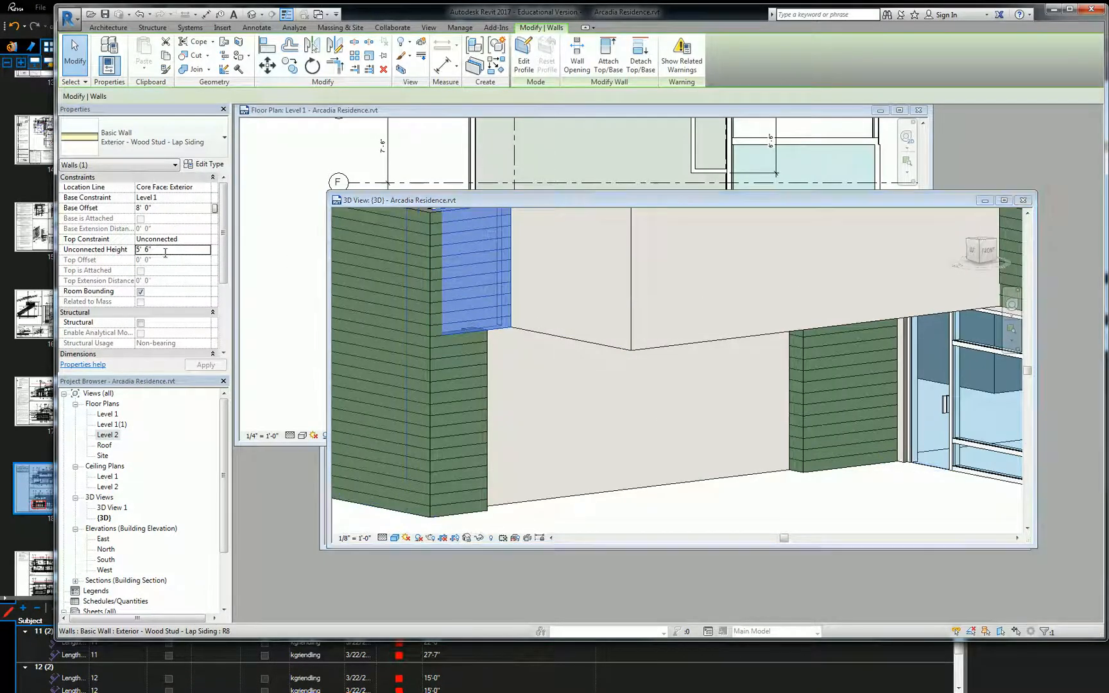
{"action": "key", "text": "Return"}
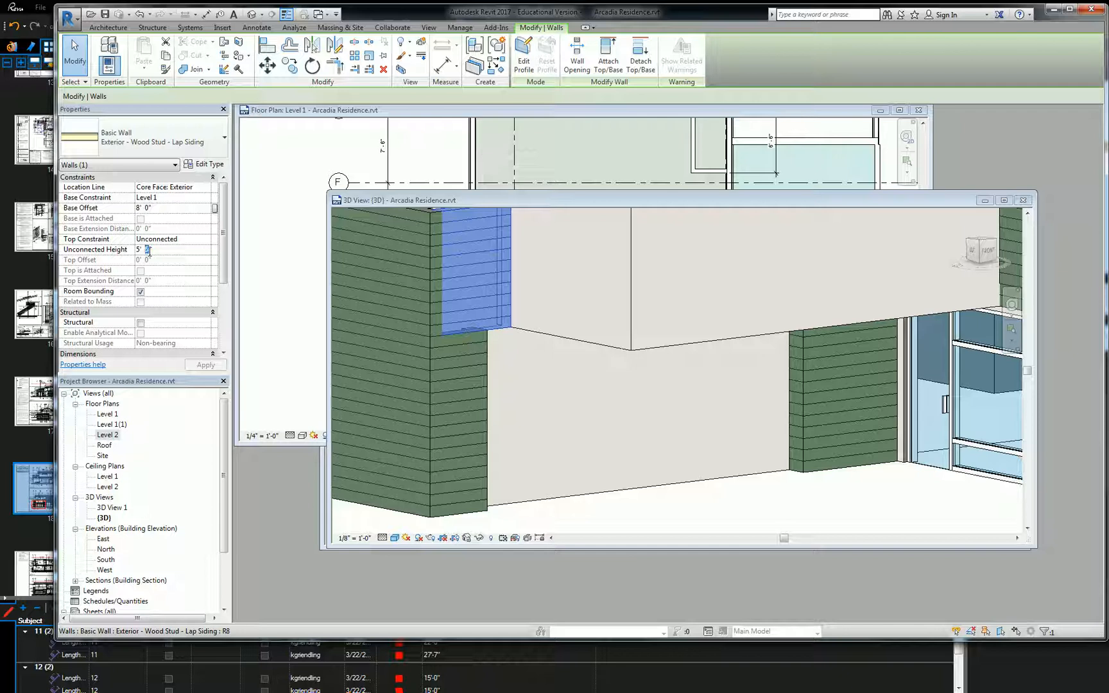
{"action": "left_click", "coordinate": [563, 424]}
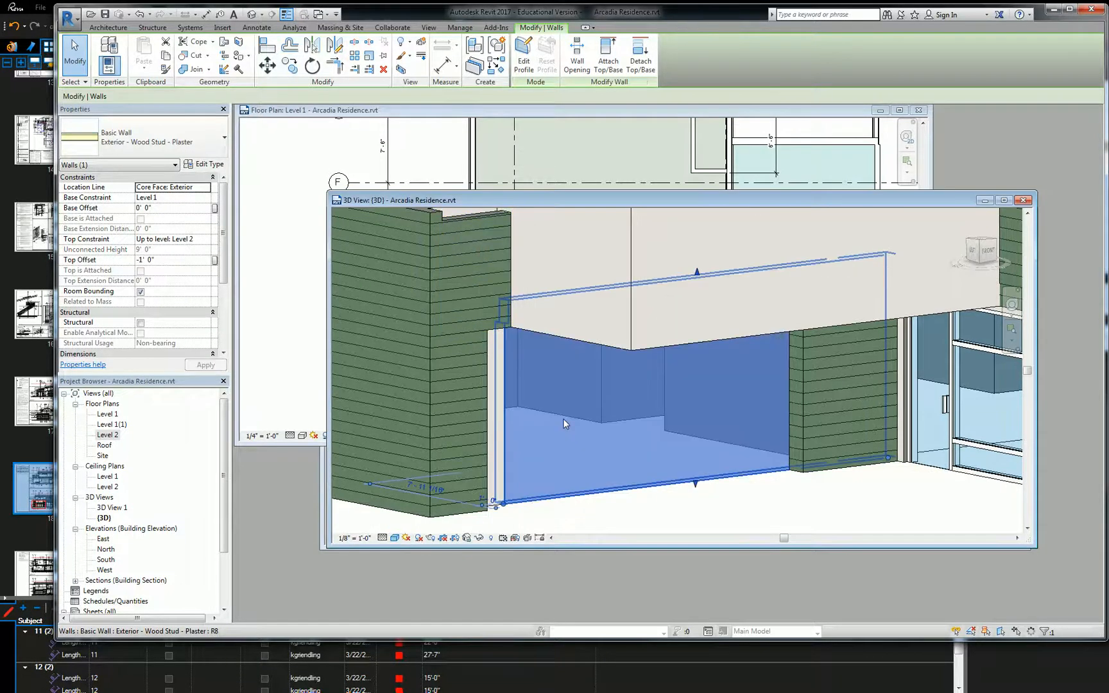
{"action": "key", "text": "Escape"}
{"action": "left_click", "coordinate": [507, 321]}
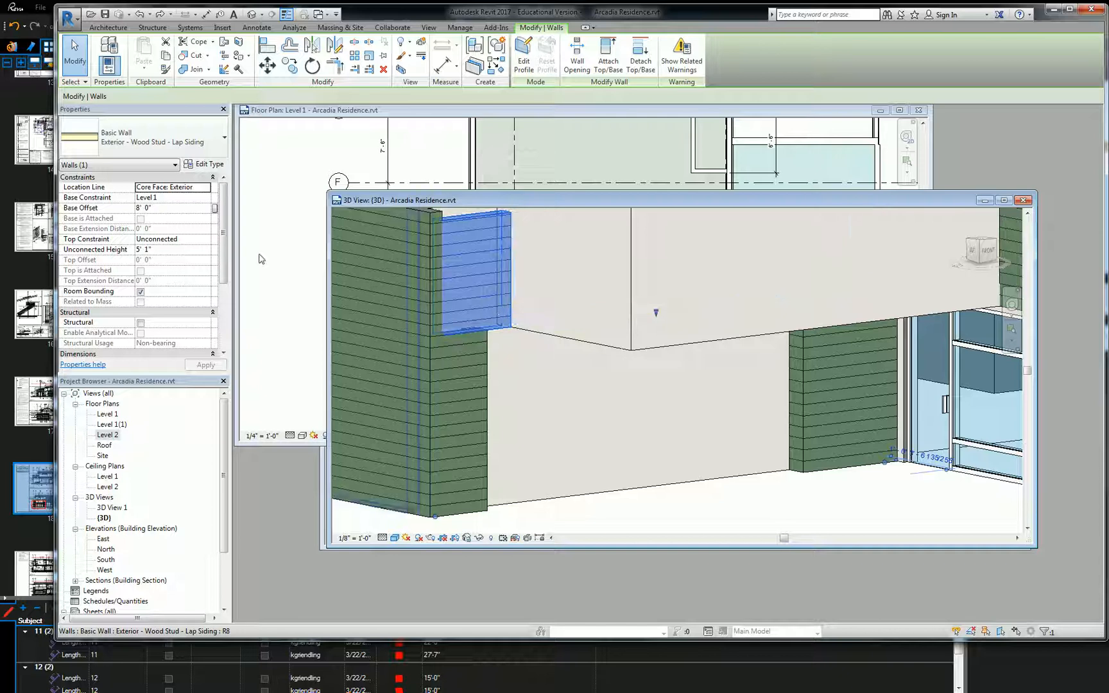
{"action": "key", "text": "Escape"}
- Set the short upper lap siding wall at the garage corner to base offset 7' 7" and unconnected height 5' 11"
{"action": "middle_click_drag", "start_coordinate": [326, 287], "coordinate": [499, 260], "text": "shift"}
{"action": "left_click", "coordinate": [499, 260]}
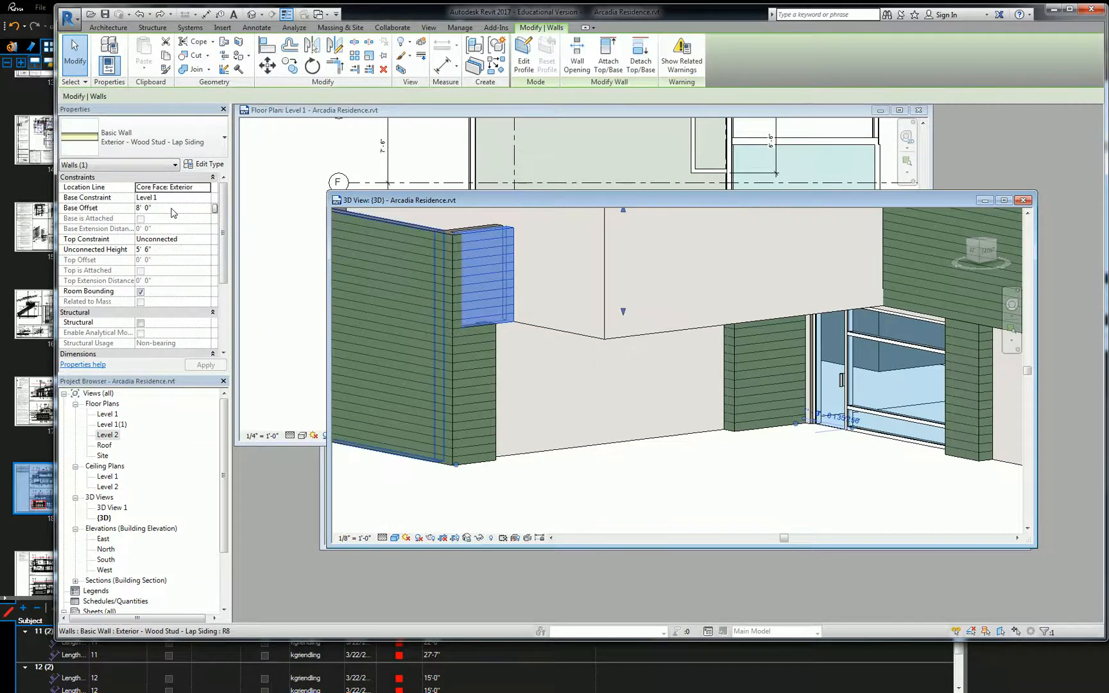
{"action": "left_click", "coordinate": [164, 208]}
{"action": "type", "text": "7' 7\""}
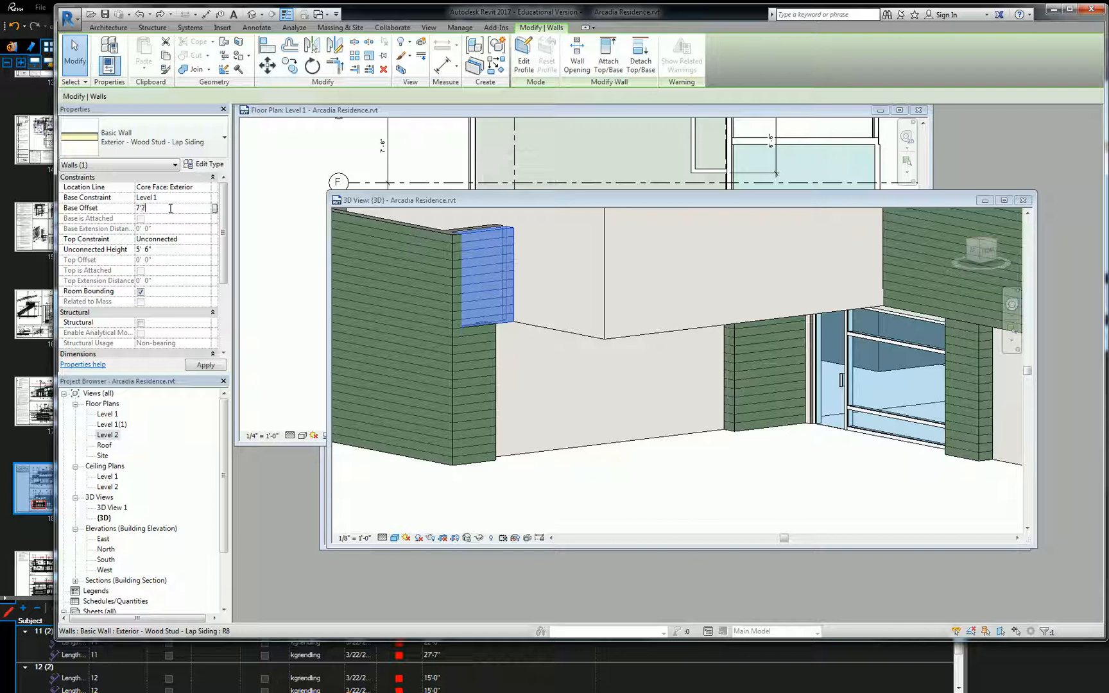
{"action": "left_click", "coordinate": [148, 249]}
{"action": "key", "text": "Return"}
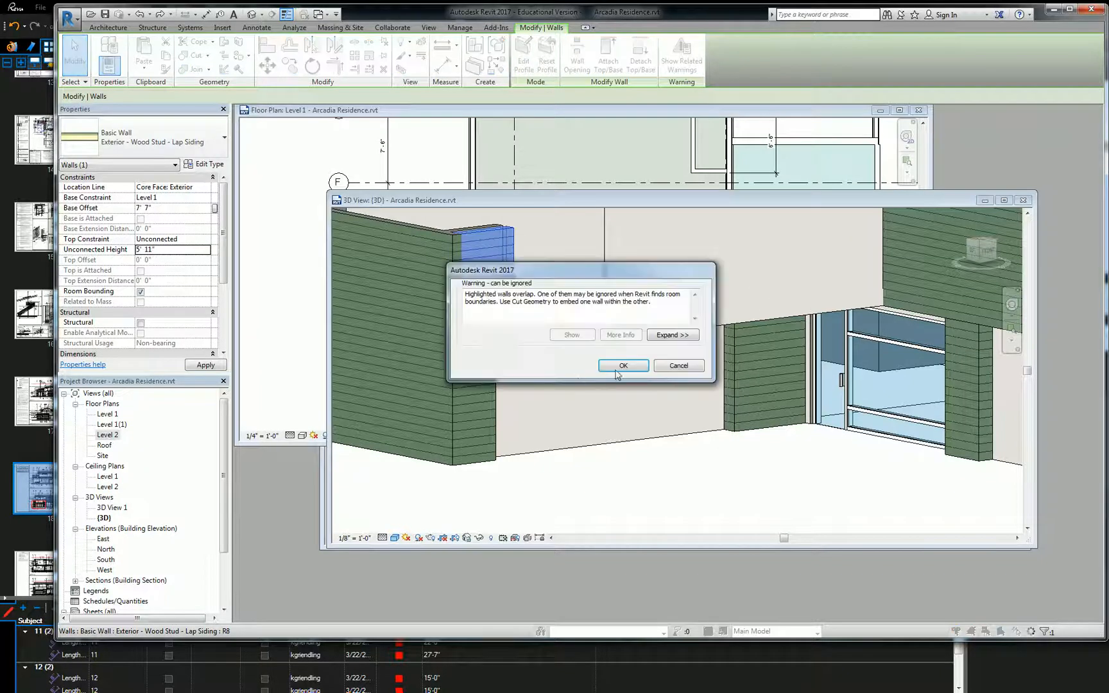
{"action": "left_click", "coordinate": [625, 366]}
{"action": "key", "text": "Escape"}
{"action": "middle_click_drag", "start_coordinate": [569, 367], "coordinate": [688, 520], "text": "shift"}
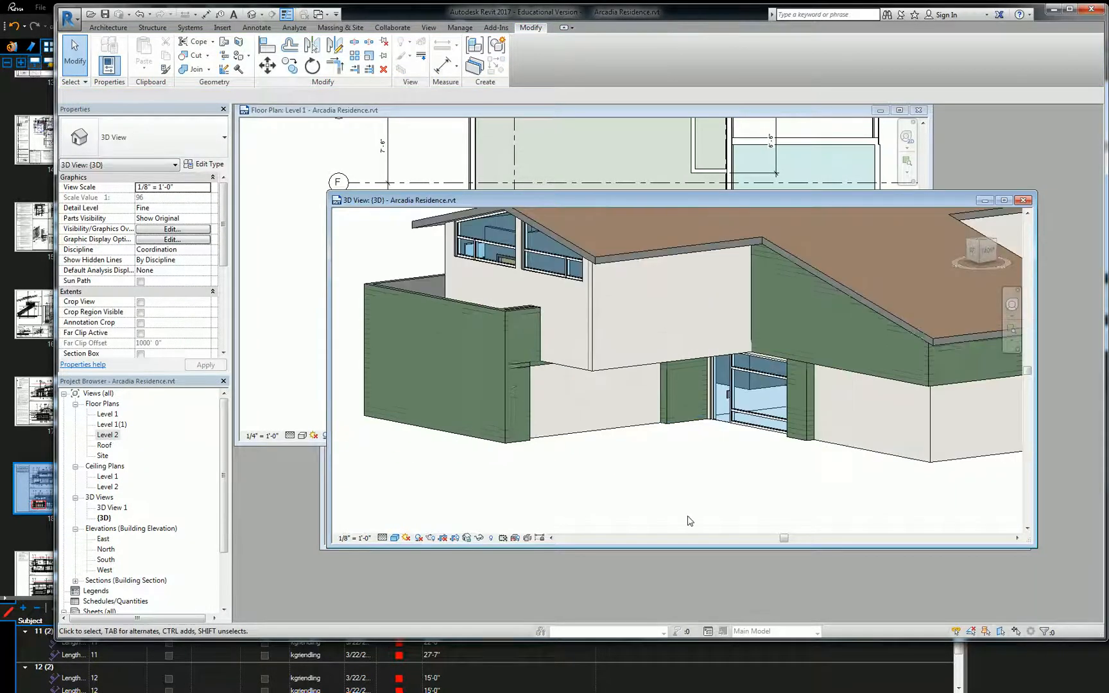